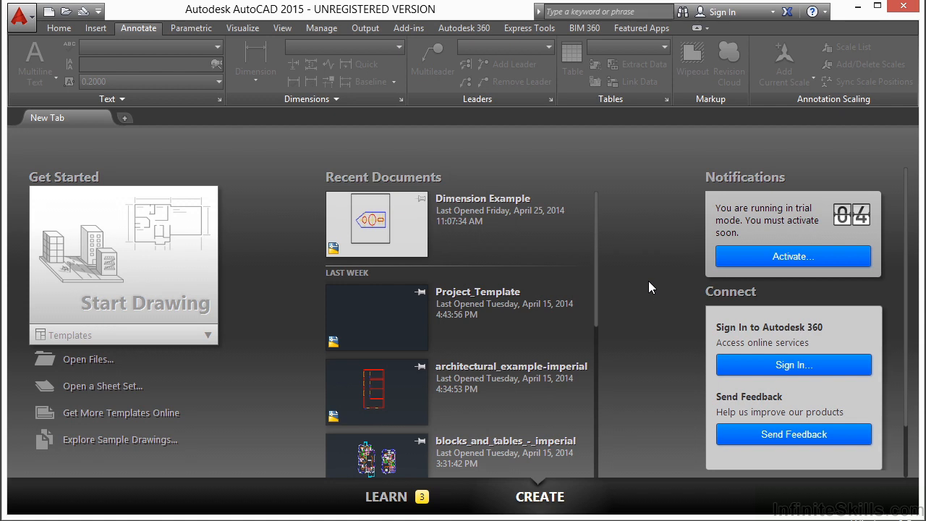
Open the drawing file Dimension Example.dwg
{"action": "left_click", "coordinate": [63, 362]}
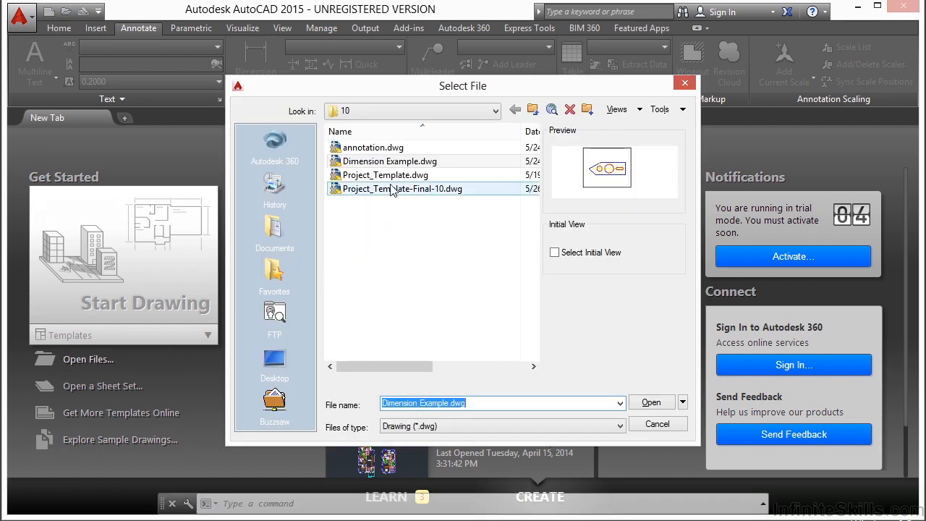
{"action": "left_click", "coordinate": [394, 165]}
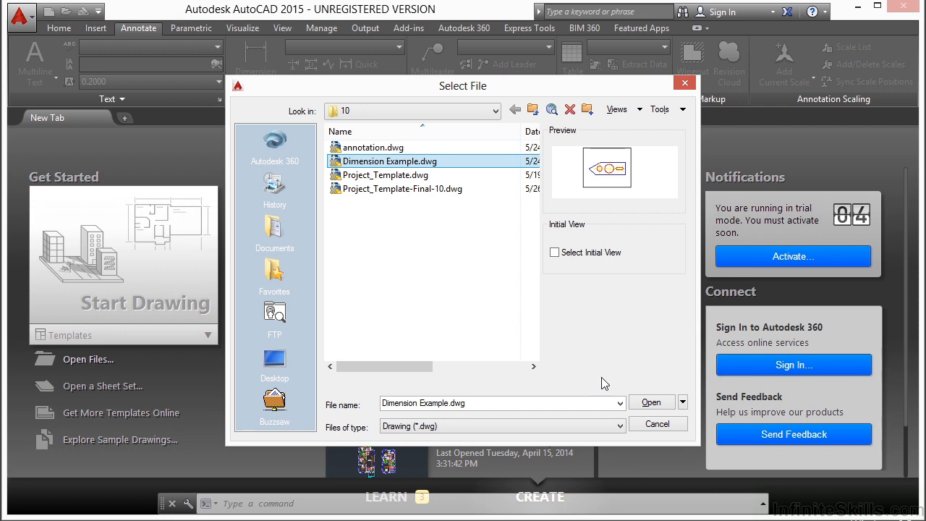
{"action": "left_click", "coordinate": [649, 403]}
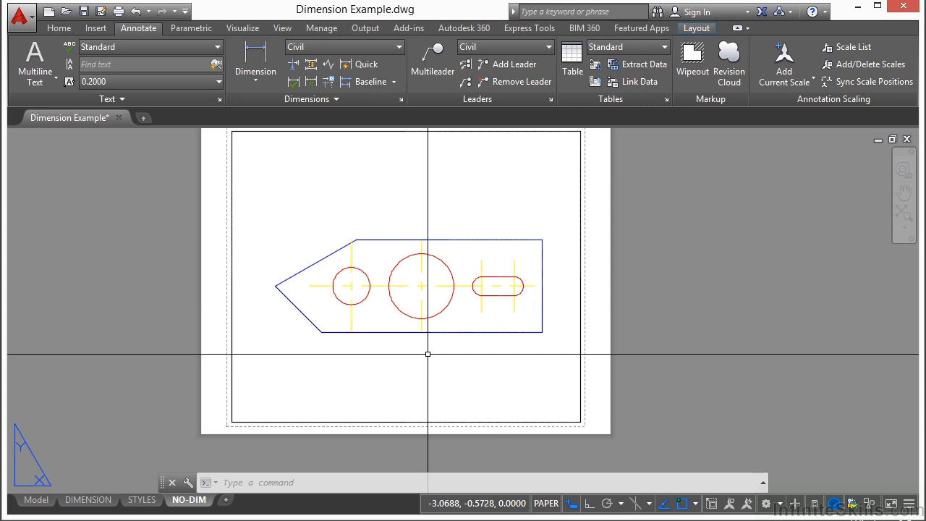
Query the current DIMASSOC value without changing it
{"action": "type", "text": "dIMAs"}
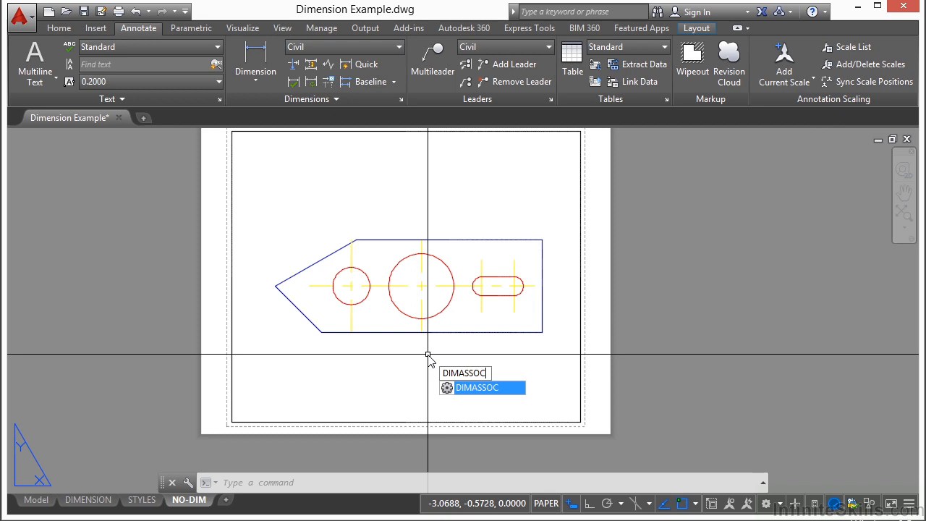
{"action": "key", "text": "Return"}
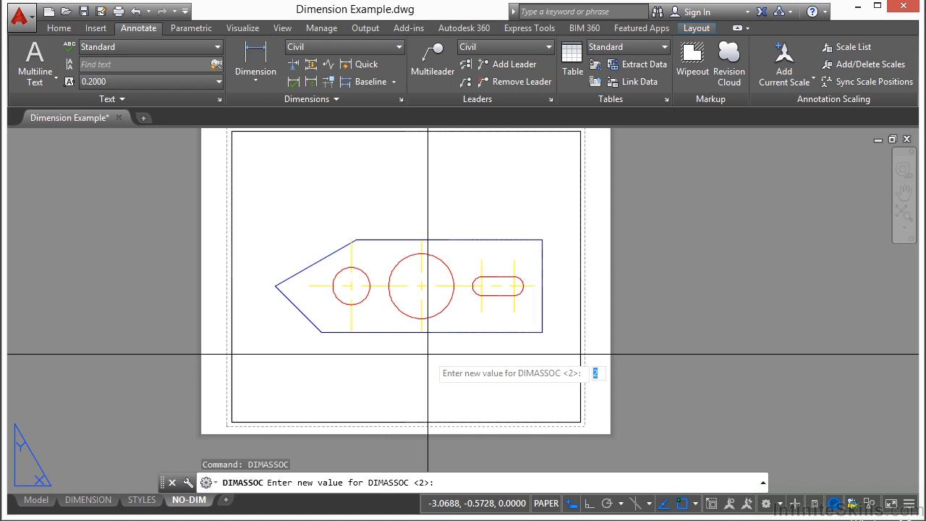
{"action": "key", "text": "Escape"}
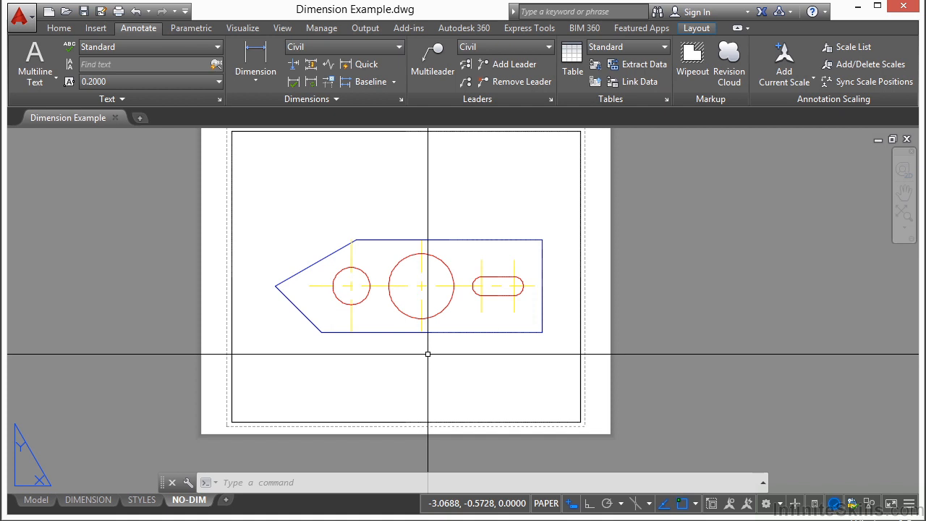
Add a linear dimension along the plate's upper horizontal edge, from corner to corner, placed above the plate
{"action": "left_click", "coordinate": [256, 57]}
{"action": "left_click", "coordinate": [354, 240]}
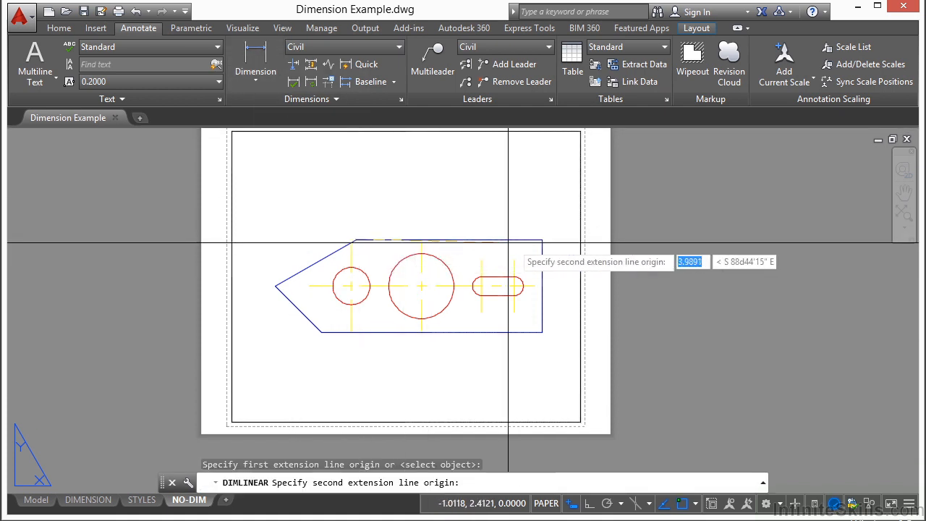
{"action": "left_click", "coordinate": [541, 240]}
{"action": "left_click", "coordinate": [518, 196]}
{"action": "scroll", "coordinate": [471, 181], "scroll_direction": "up", "scroll_amount": 4}
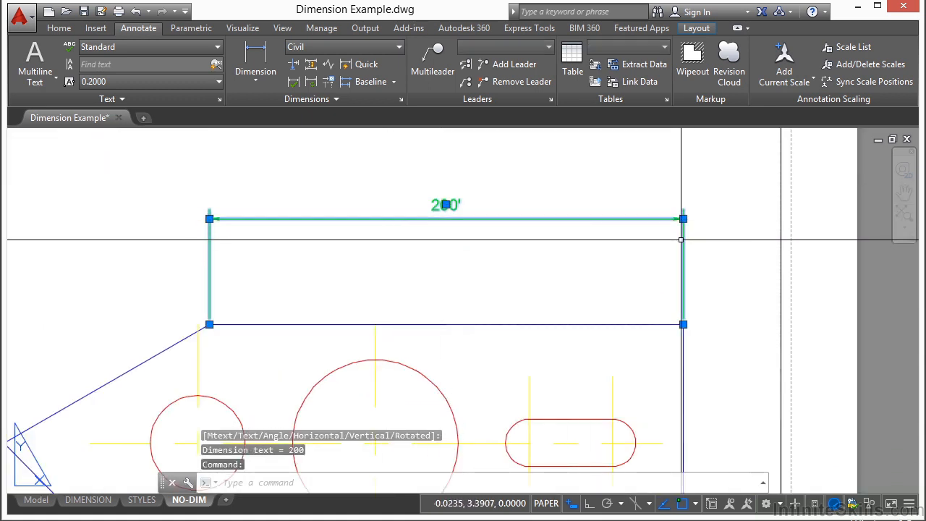
Display the Properties palette and inspect the upper edge dimension's Associative property
{"action": "key", "text": "Escape"}
{"action": "key", "text": "ctrl+1"}
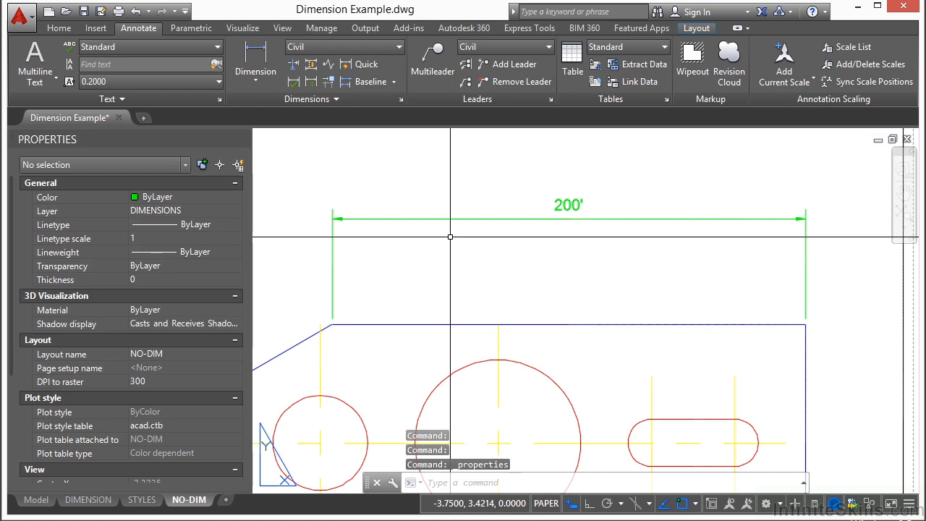
{"action": "left_click", "coordinate": [499, 188]}
{"action": "left_click", "coordinate": [474, 251]}
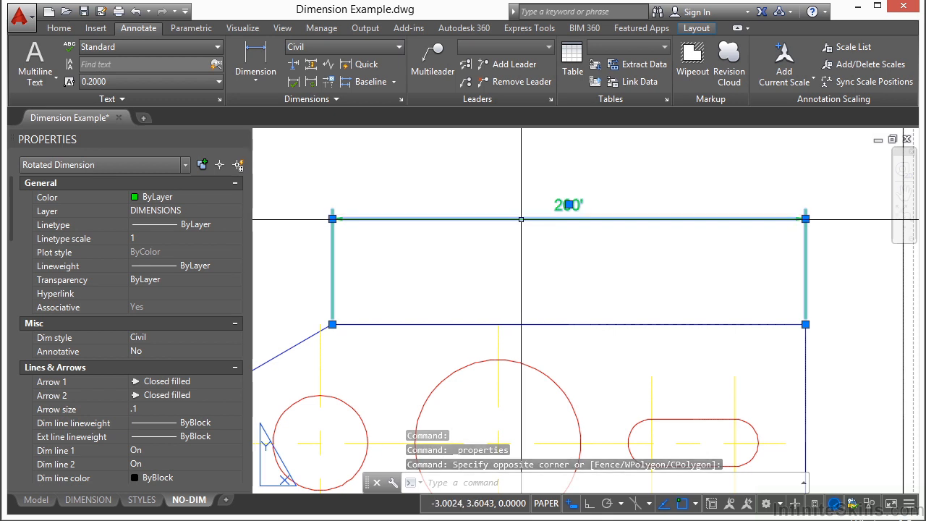
{"action": "key", "text": "Escape"}
Set DIMASSOC to 0 and check the existing upper edge dimension's Associative property
{"action": "type", "text": "dimas"}
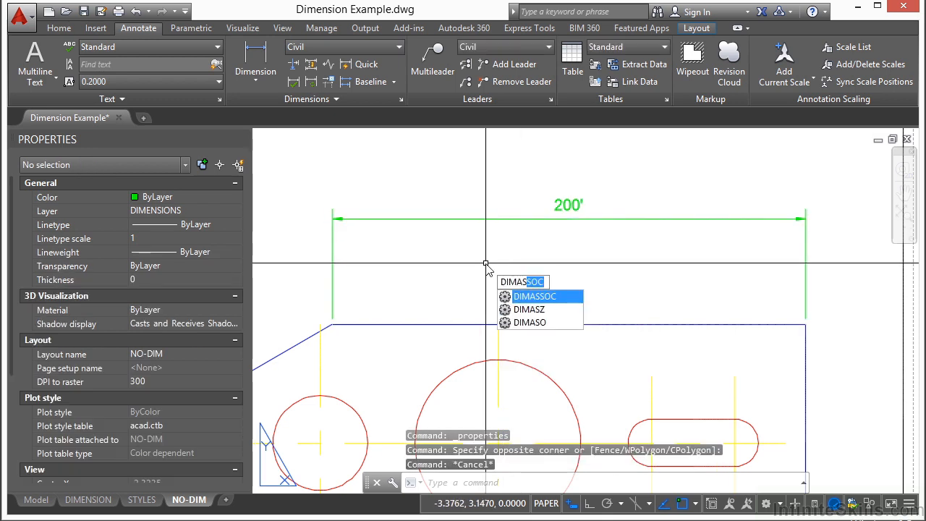
{"action": "key", "text": "Return"}
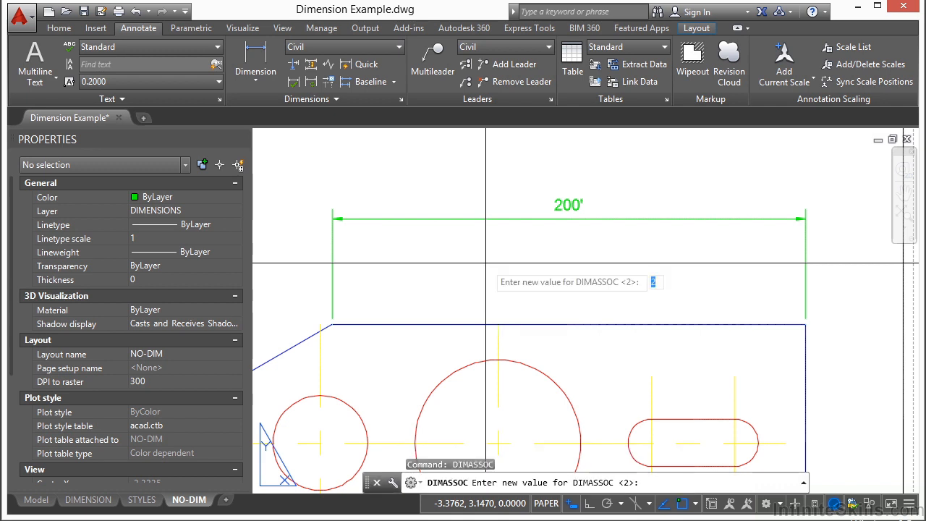
{"action": "type", "text": "0"}
{"action": "key", "text": "Return"}
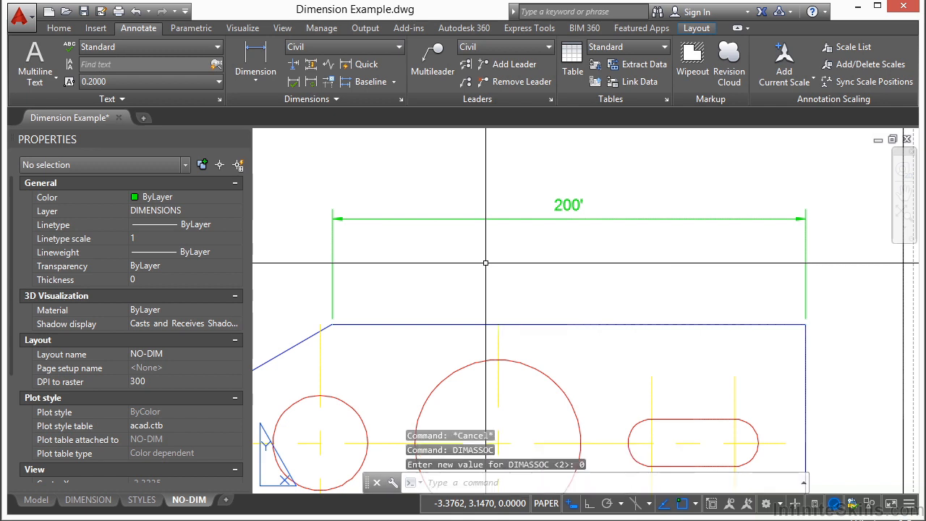
{"action": "left_click", "coordinate": [486, 218]}
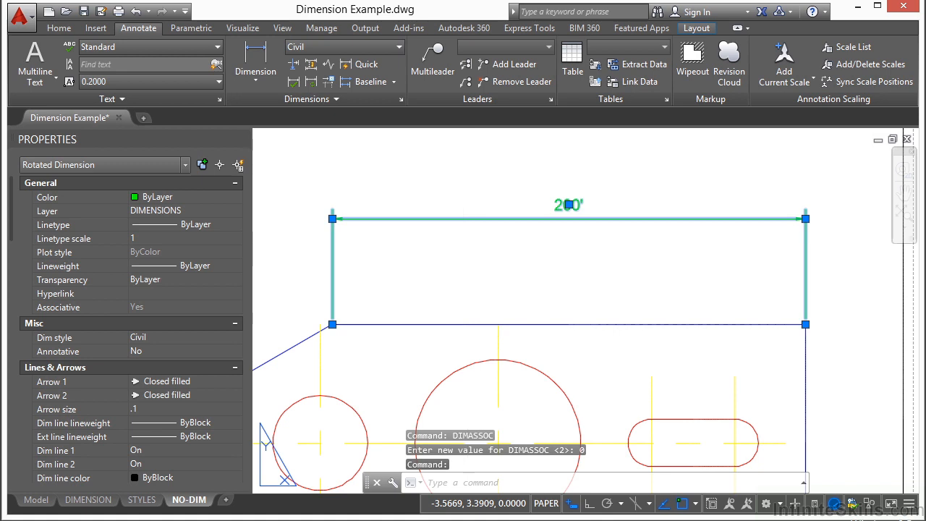
{"action": "key", "text": "Escape"}
Add a horizontal linear dimension from the plate's upper-right corner to the large circle's center, accepting the default dimension text
{"action": "left_click", "coordinate": [256, 59]}
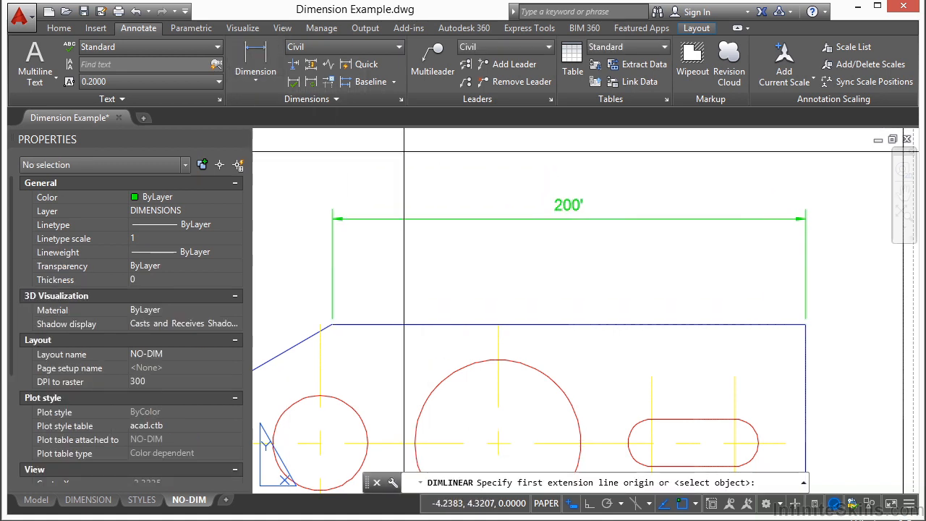
{"action": "left_click", "coordinate": [805, 326]}
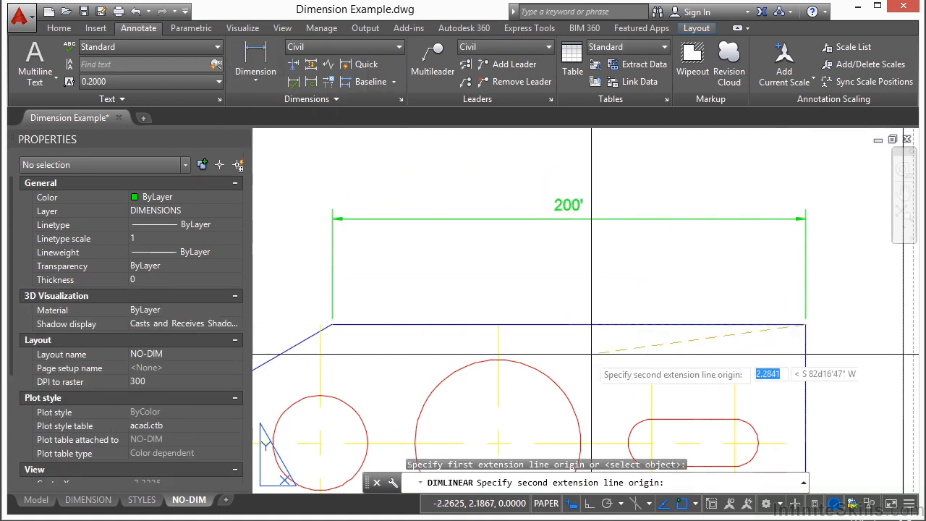
{"action": "left_click", "coordinate": [498, 442]}
{"action": "type", "text": "t"}
{"action": "key", "text": "Return"}
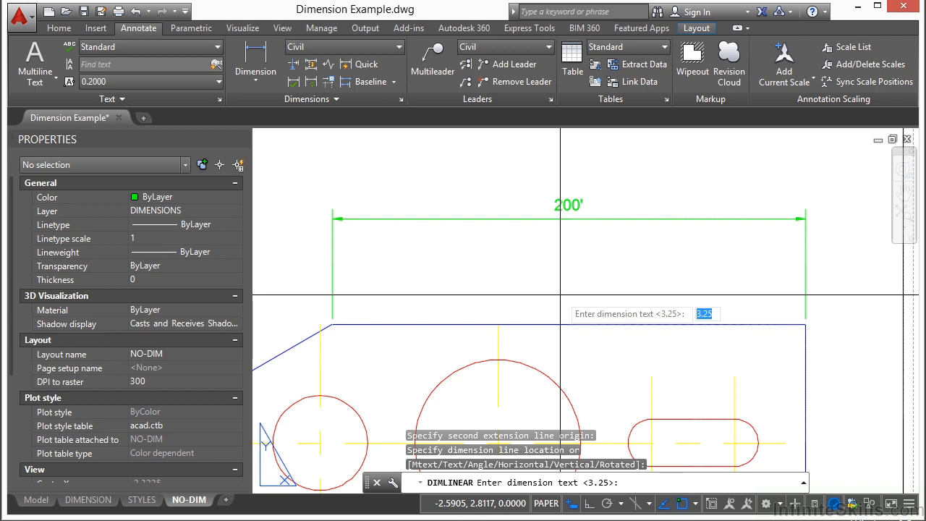
{"action": "key", "text": "Return"}
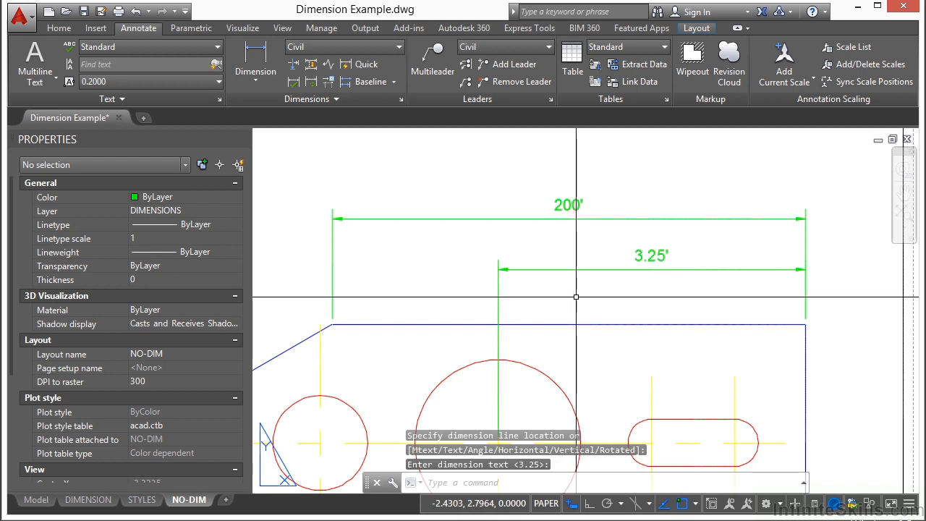
Inspect the object types of the new dimension's line, text and arrowhead by selecting them individually
{"action": "left_click", "coordinate": [573, 269]}
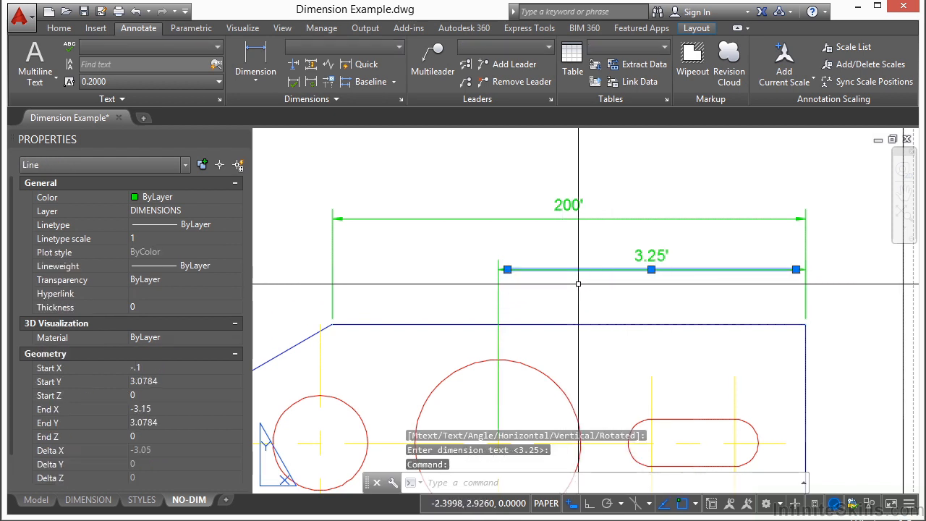
{"action": "left_click", "coordinate": [511, 292]}
{"action": "left_click", "coordinate": [475, 313]}
{"action": "left_click", "coordinate": [819, 293]}
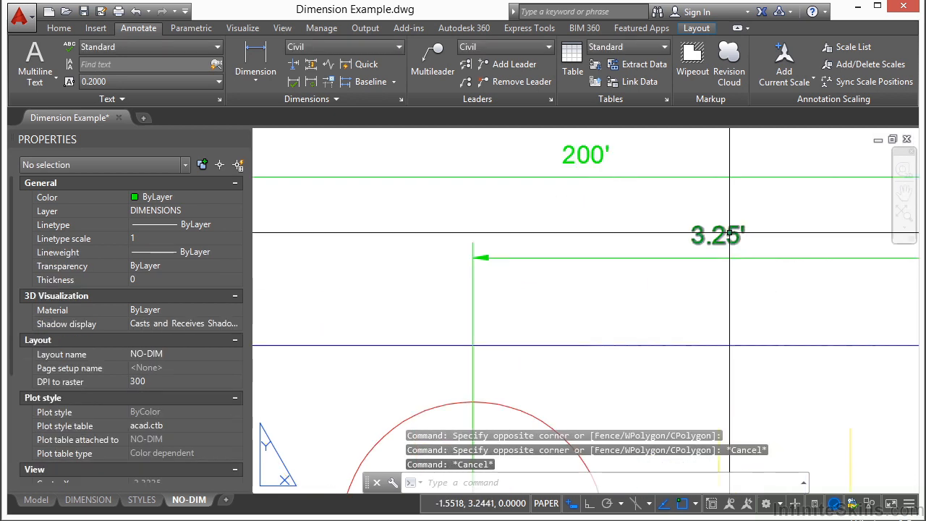
{"action": "left_click", "coordinate": [730, 232]}
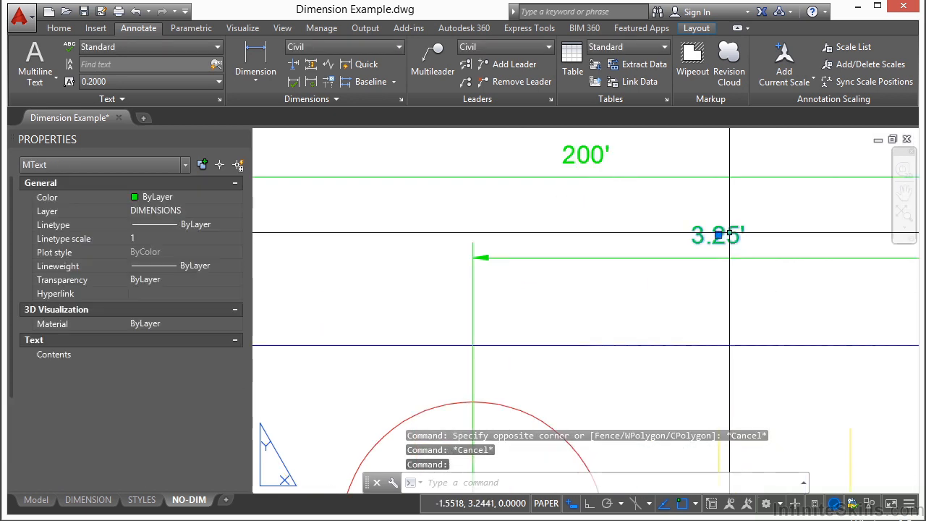
{"action": "key", "text": "Escape"}
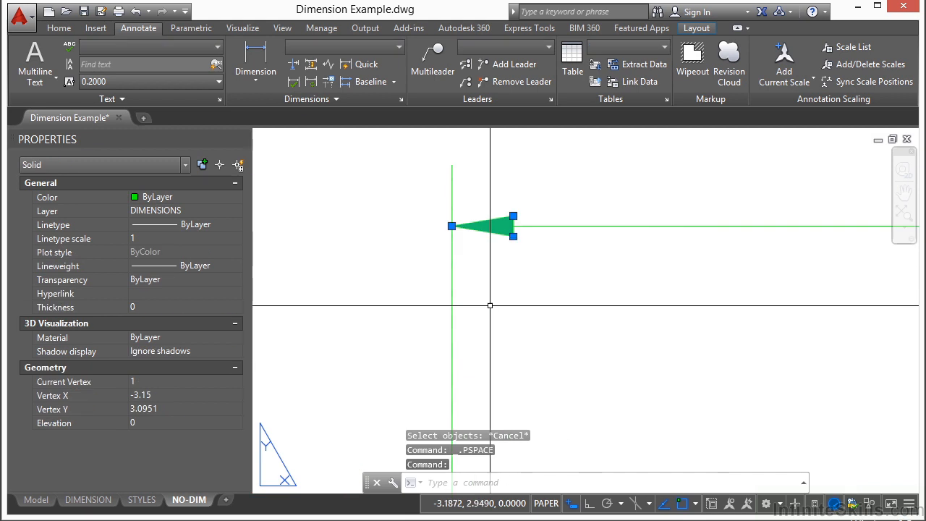
{"action": "scroll", "coordinate": [454, 277], "scroll_direction": "down", "scroll_amount": 3}
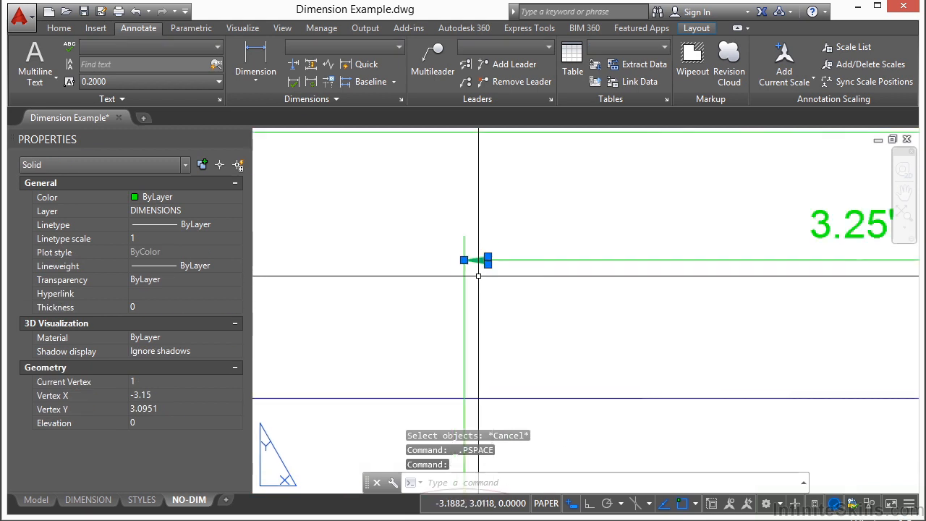
{"action": "key", "text": "Escape"}
{"action": "key", "text": "Escape"}
{"action": "scroll", "coordinate": [385, 269], "scroll_direction": "down", "scroll_amount": 1}
{"action": "scroll", "coordinate": [385, 269], "scroll_direction": "down", "scroll_amount": 3}
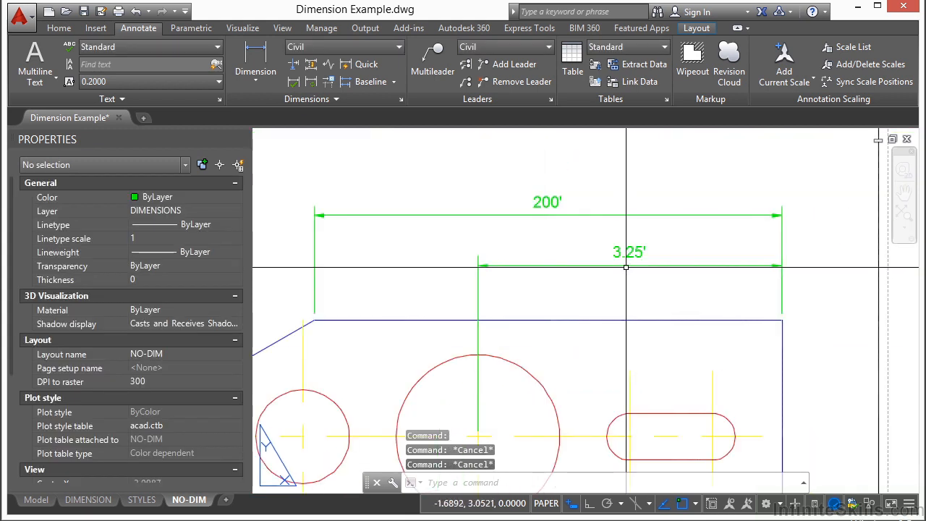
Stretch the upper edge dimension's text and line farther above the plate, staying in paper space
{"action": "left_click", "coordinate": [669, 215]}
{"action": "left_click", "coordinate": [547, 202]}
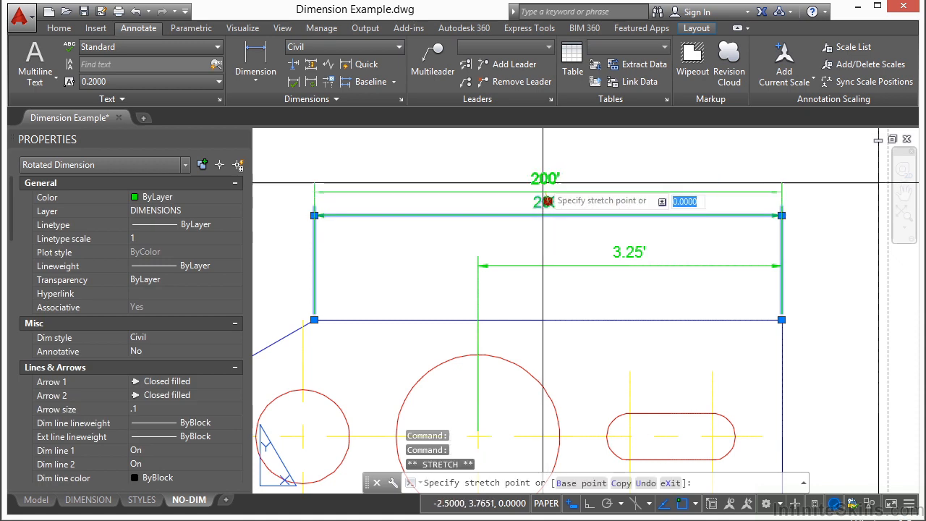
{"action": "double_click", "coordinate": [541, 166]}
{"action": "key", "text": "Escape"}
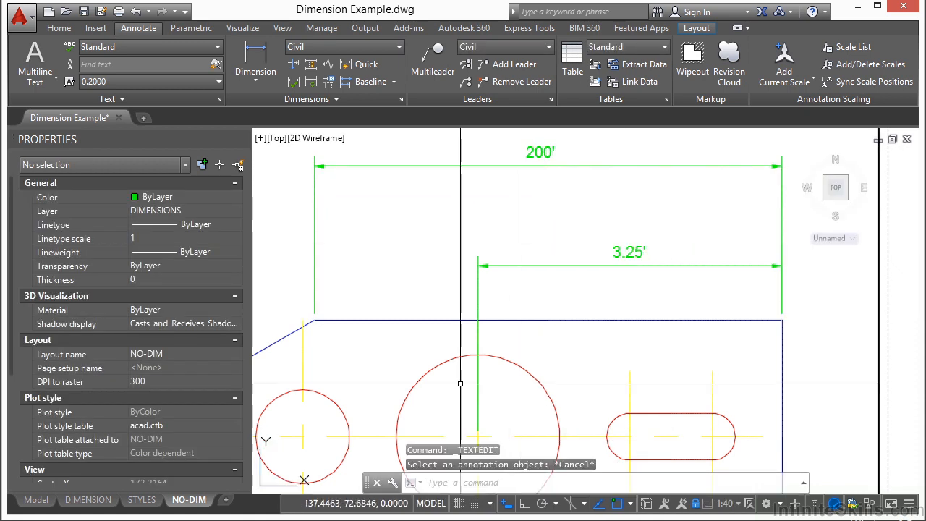
{"action": "left_click", "coordinate": [430, 502]}
Erase all separate lines, arrowheads and text of the dimension between the large circle's center and the plate's corner
{"action": "type", "text": "e"}
{"action": "key", "text": "Return"}
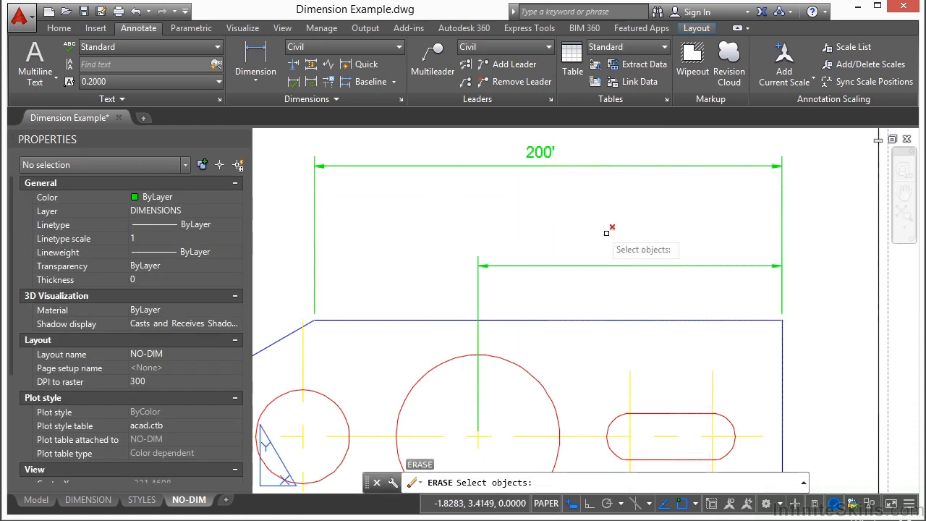
{"action": "left_click", "coordinate": [424, 221]}
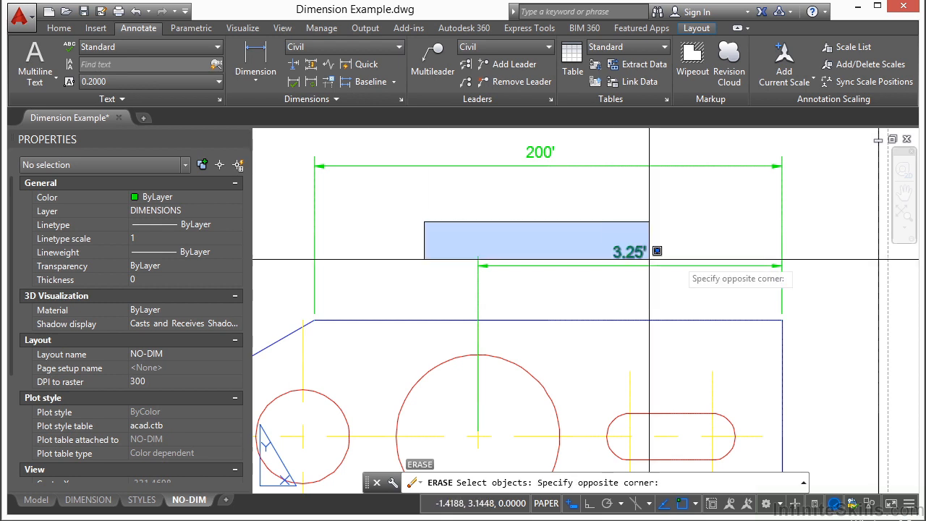
{"action": "left_click", "coordinate": [807, 340]}
{"action": "left_click", "coordinate": [494, 256]}
{"action": "left_click", "coordinate": [410, 246]}
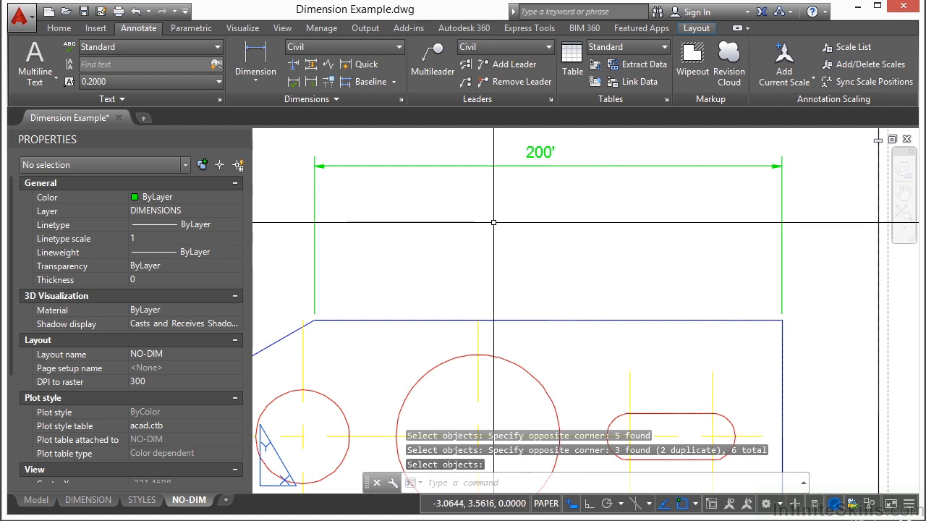
Explode the remaining dimension above the plate's upper edge
{"action": "middle_click_drag", "start_coordinate": [497, 233], "coordinate": [492, 258]}
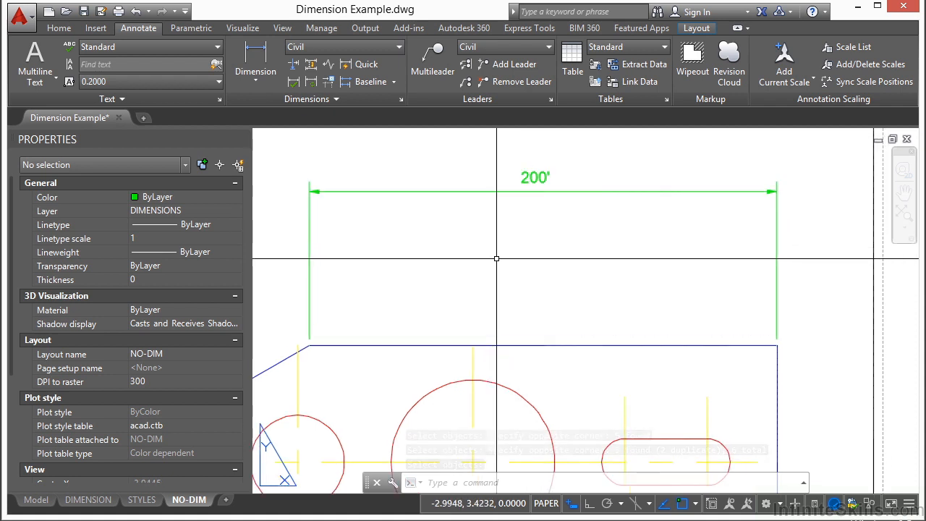
{"action": "type", "text": "explode"}
{"action": "key", "text": "Return"}
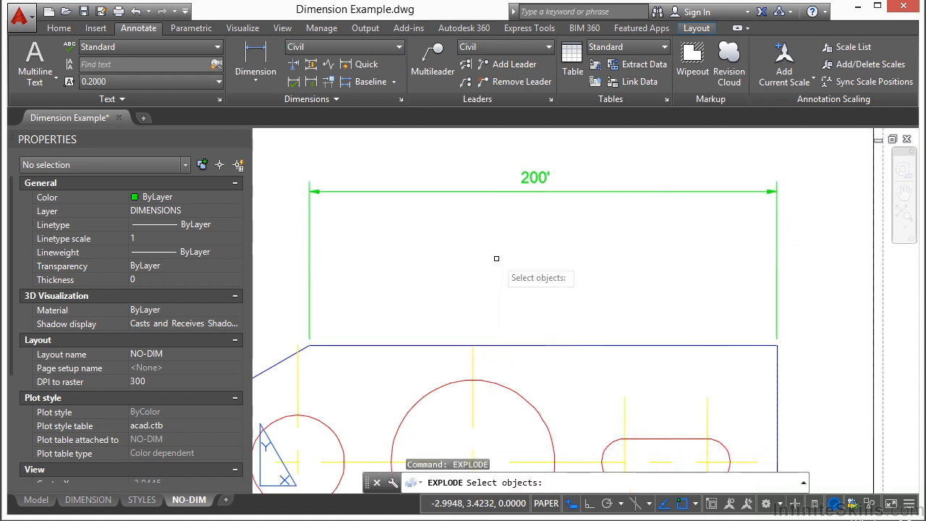
{"action": "left_click", "coordinate": [543, 186]}
{"action": "left_click", "coordinate": [538, 195]}
{"action": "key", "text": "Return"}
Examine the exploded dimension's line and arrowhead as individual objects, then return to paper space
{"action": "left_click", "coordinate": [550, 187]}
{"action": "left_click", "coordinate": [534, 205]}
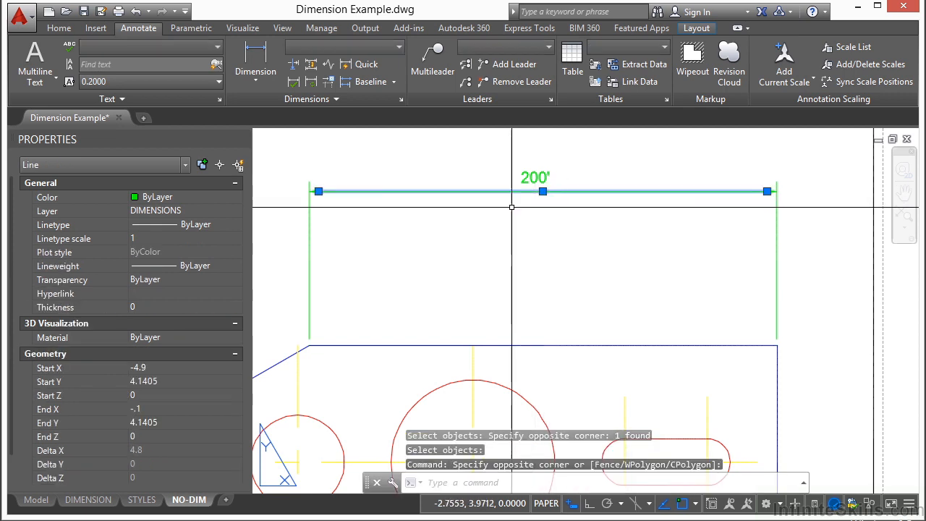
{"action": "scroll", "coordinate": [373, 219], "scroll_direction": "up", "scroll_amount": 5}
{"action": "key", "text": "Escape"}
{"action": "middle_click_drag", "start_coordinate": [413, 196], "coordinate": [649, 328]}
{"action": "double_click", "coordinate": [477, 269]}
{"action": "key", "text": "Escape"}
{"action": "key", "text": "Escape"}
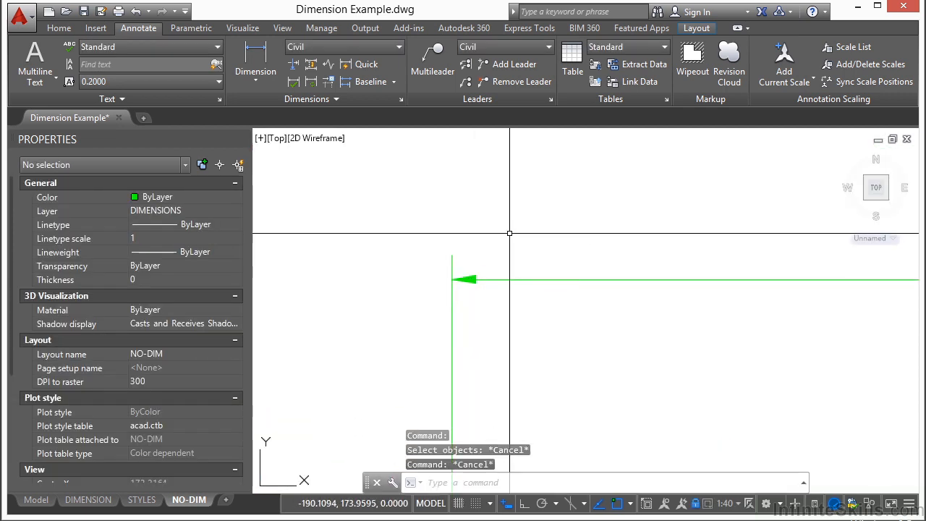
{"action": "left_click", "coordinate": [432, 504]}
{"action": "scroll", "coordinate": [517, 257], "scroll_direction": "down", "scroll_amount": 5}
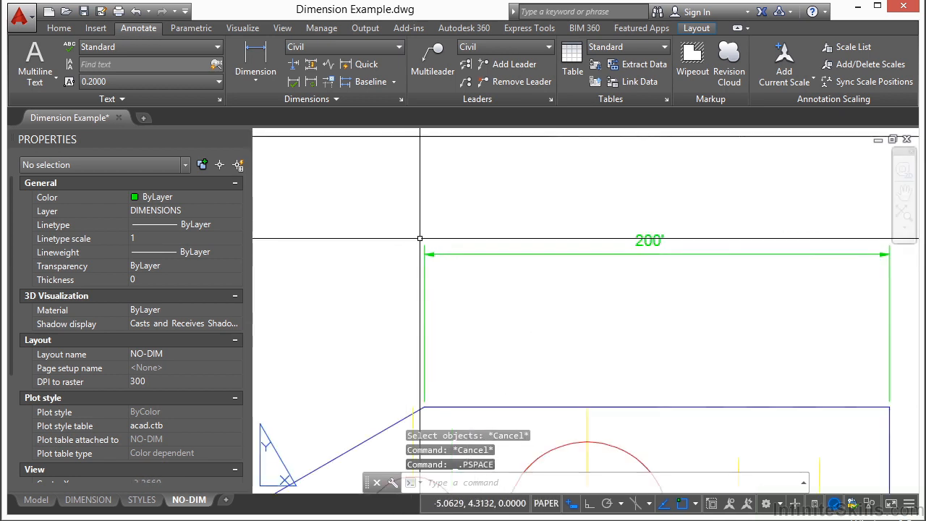
{"action": "left_click", "coordinate": [615, 141]}
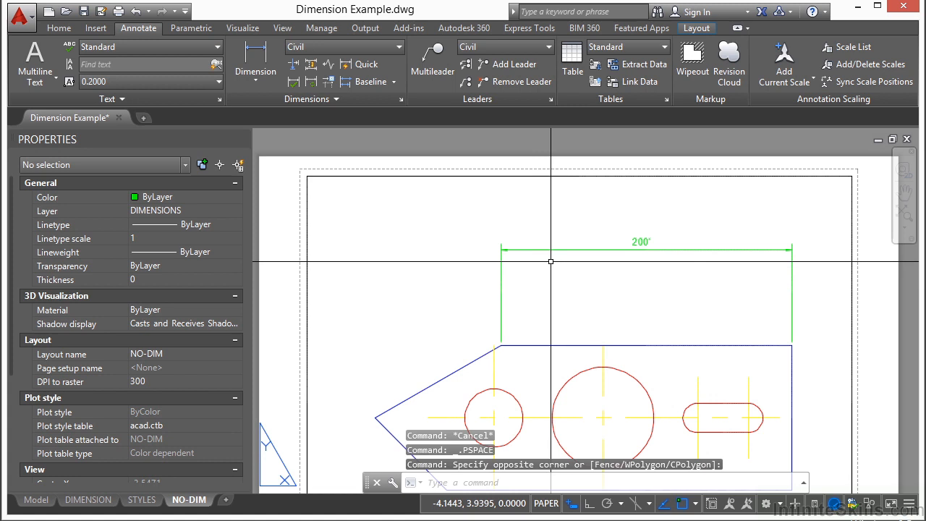
Set the DIMASSOC system variable to 1 in paper space
{"action": "type", "text": "dimassoc"}
{"action": "key", "text": "Return"}
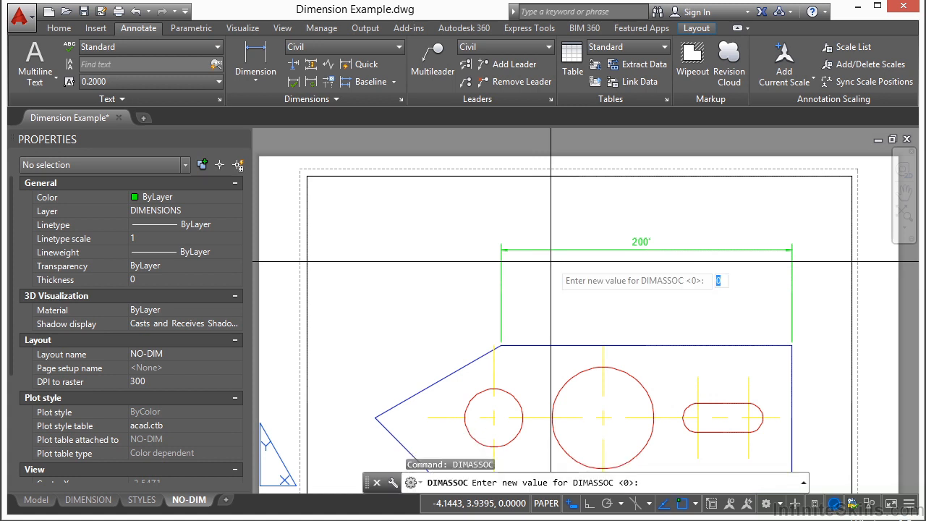
{"action": "type", "text": "1"}
{"action": "key", "text": "Return"}
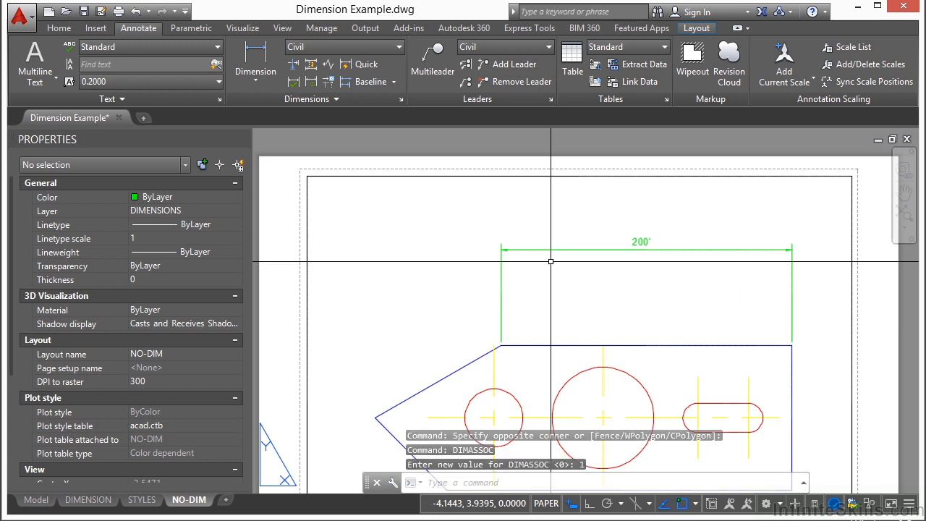
Place a linear dimension above the plate from its upper-right corner to the center of the slot's left arc
{"action": "left_click", "coordinate": [256, 62]}
{"action": "left_click", "coordinate": [791, 345]}
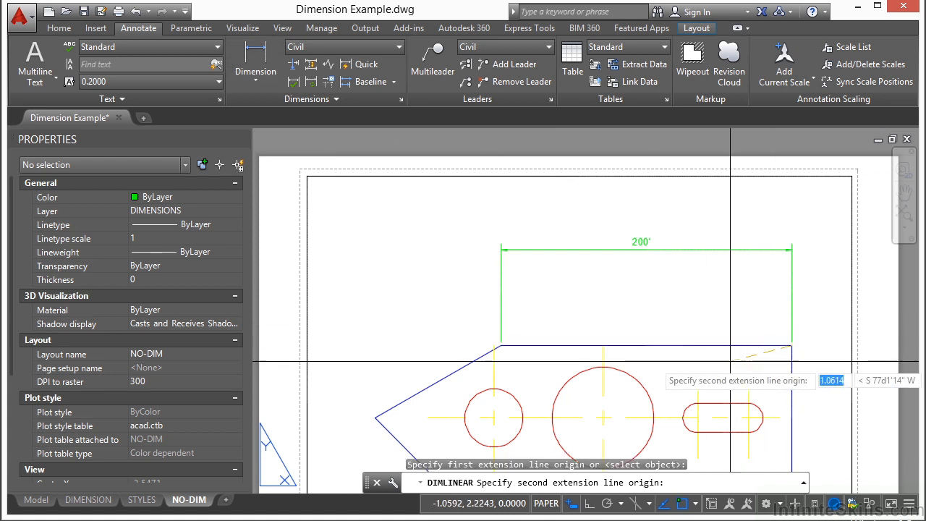
{"action": "left_click", "coordinate": [697, 418]}
{"action": "left_click", "coordinate": [716, 298]}
Compare how the new slot dimension and the exploded 200' dimension respond to crossing selections, leaving nothing selected
{"action": "scroll", "coordinate": [752, 284], "scroll_direction": "up", "scroll_amount": 3}
{"action": "left_click", "coordinate": [779, 316]}
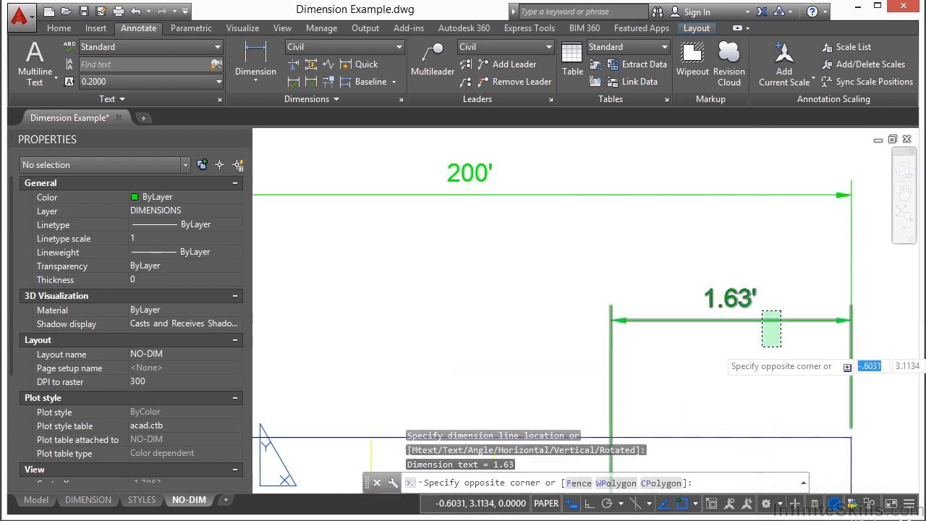
{"action": "left_click", "coordinate": [759, 337]}
{"action": "left_click", "coordinate": [575, 213]}
{"action": "left_click", "coordinate": [504, 175]}
{"action": "scroll", "coordinate": [505, 190], "scroll_direction": "down", "scroll_amount": 2}
{"action": "key", "text": "Escape"}
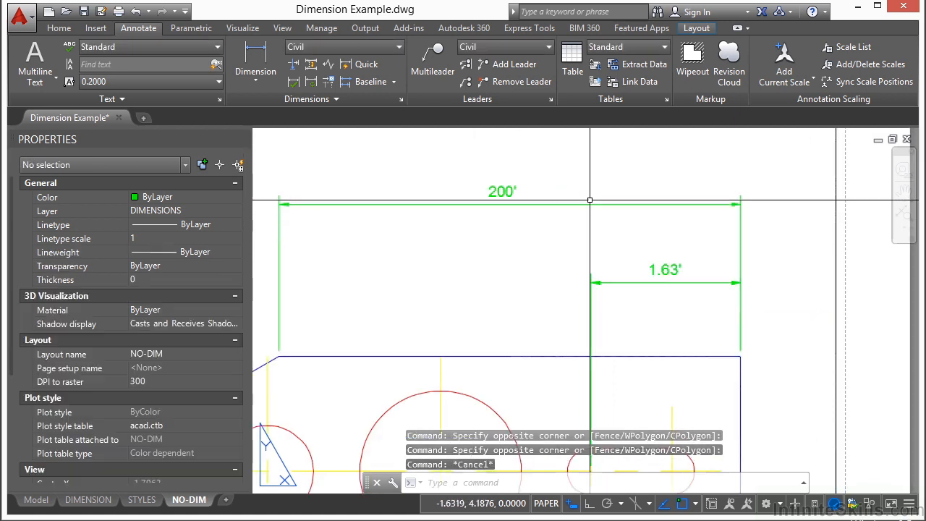
Erase all pieces of the exploded 200' dimension above the plate
{"action": "type", "text": "e"}
{"action": "key", "text": "Return"}
{"action": "left_click", "coordinate": [761, 181]}
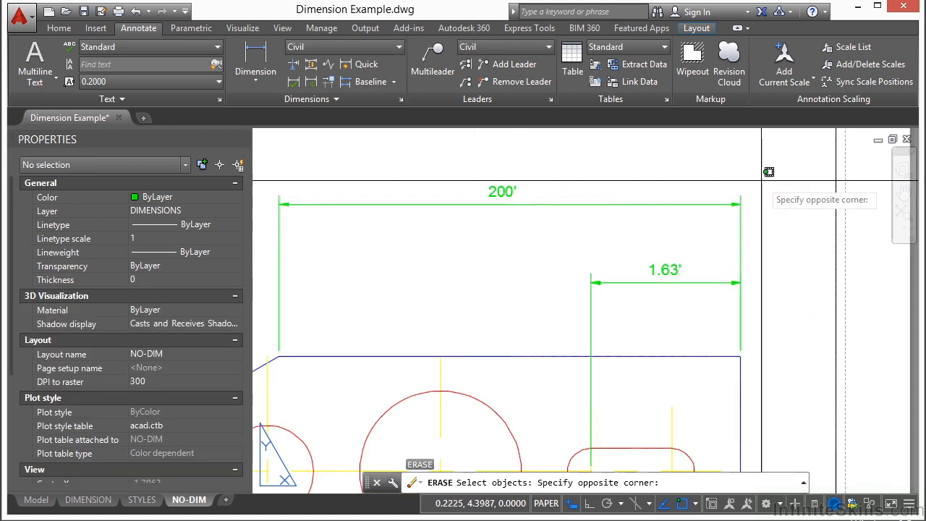
{"action": "left_click", "coordinate": [267, 207]}
{"action": "key", "text": "Return"}
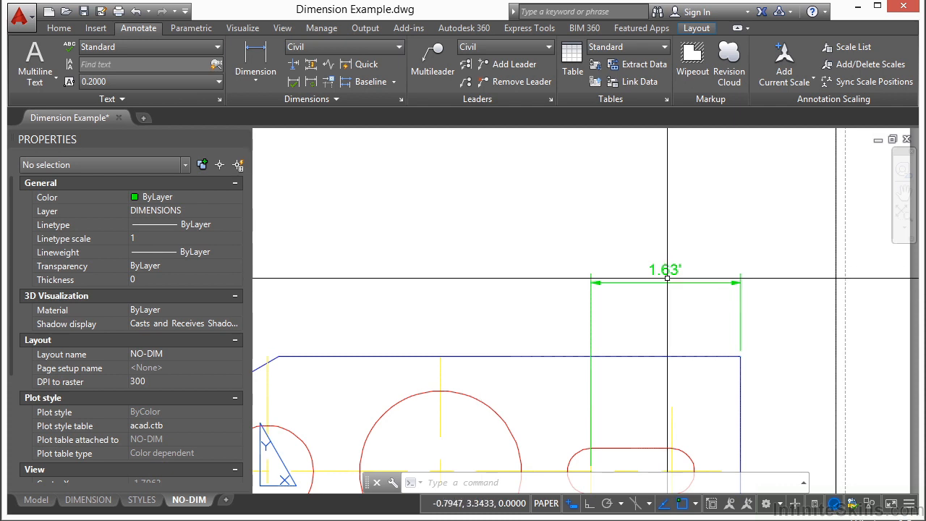
Set the DIMASSOC system variable to 2 in paper space
{"action": "scroll", "coordinate": [679, 290], "scroll_direction": "down", "scroll_amount": 2}
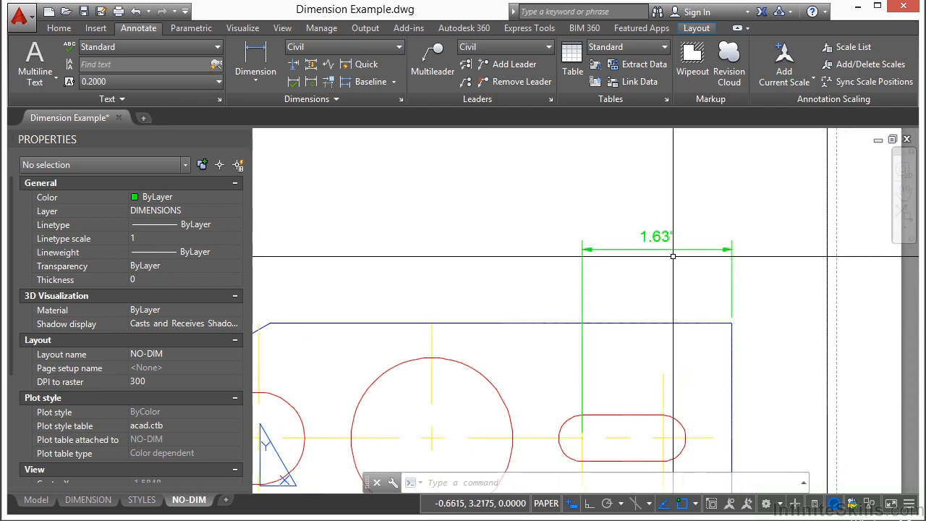
{"action": "type", "text": "DIMASSOC"}
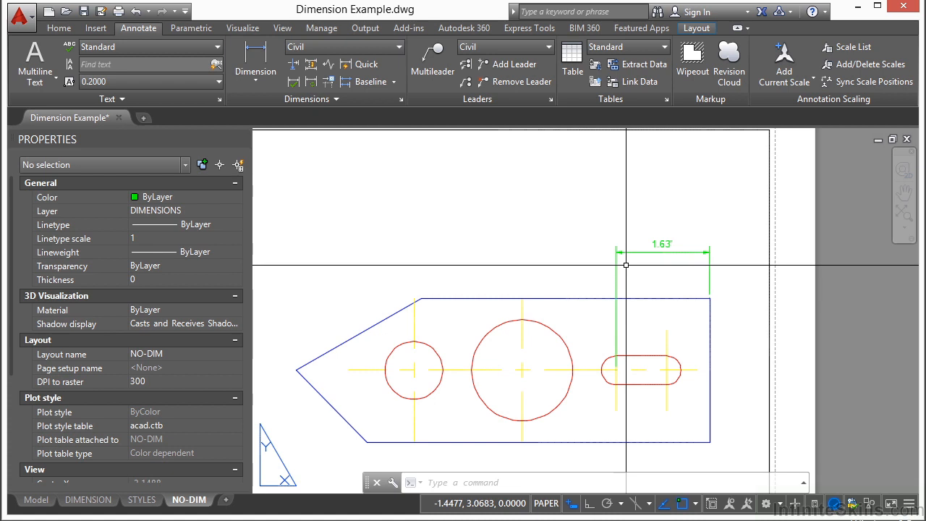
{"action": "key", "text": "Return"}
{"action": "type", "text": "2"}
{"action": "key", "text": "Return"}
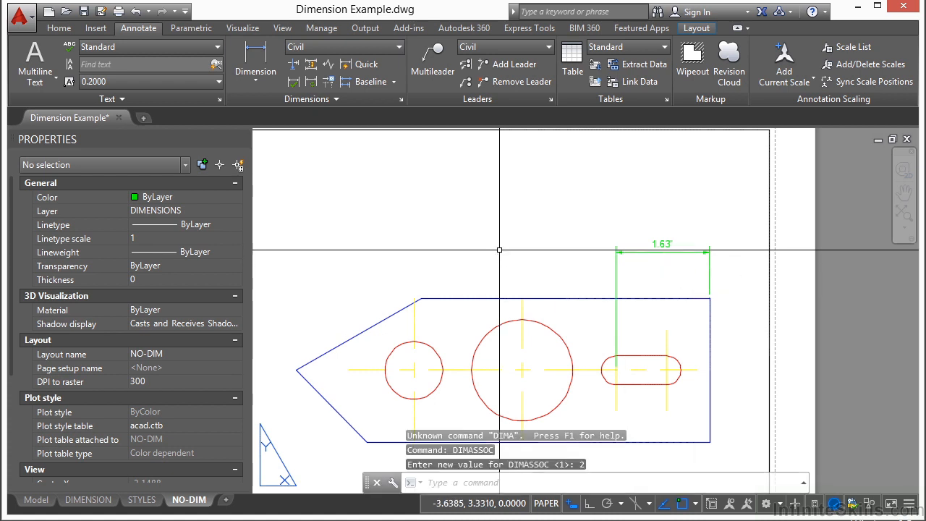
Place a horizontal linear dimension from the plate's right edge to the slot's left arc center, above the 1.63' dimension
{"action": "left_click", "coordinate": [262, 53]}
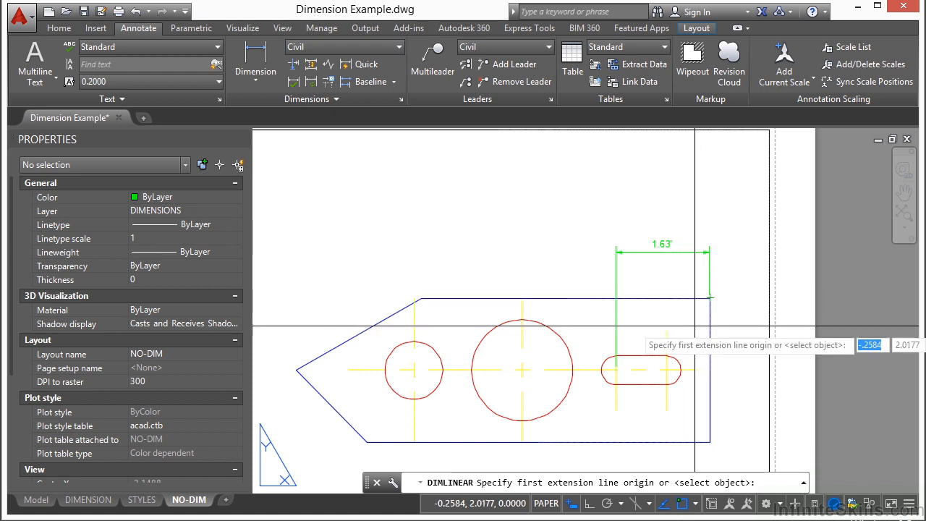
{"action": "left_click", "coordinate": [710, 313]}
{"action": "left_click", "coordinate": [615, 370]}
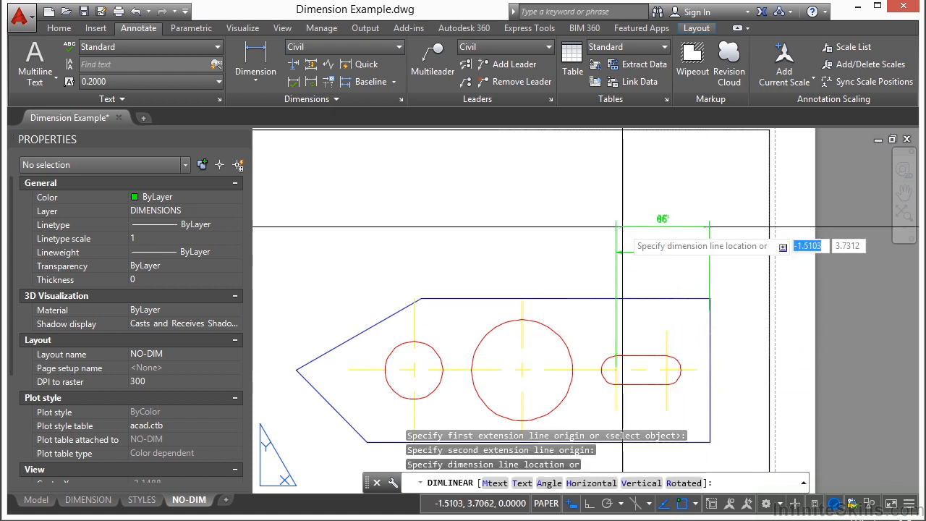
{"action": "left_click", "coordinate": [657, 221]}
{"action": "scroll", "coordinate": [677, 195], "scroll_direction": "up", "scroll_amount": 4}
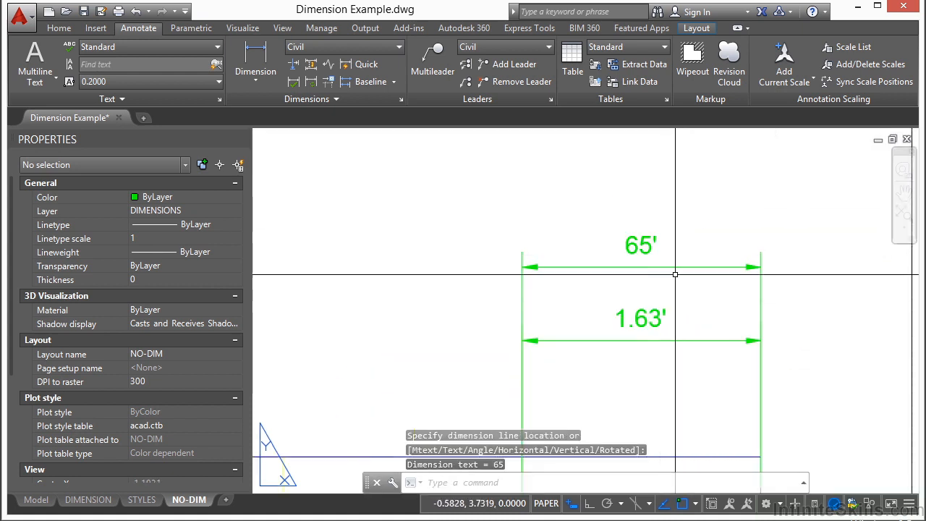
{"action": "scroll", "coordinate": [521, 223], "scroll_direction": "down", "scroll_amount": 2}
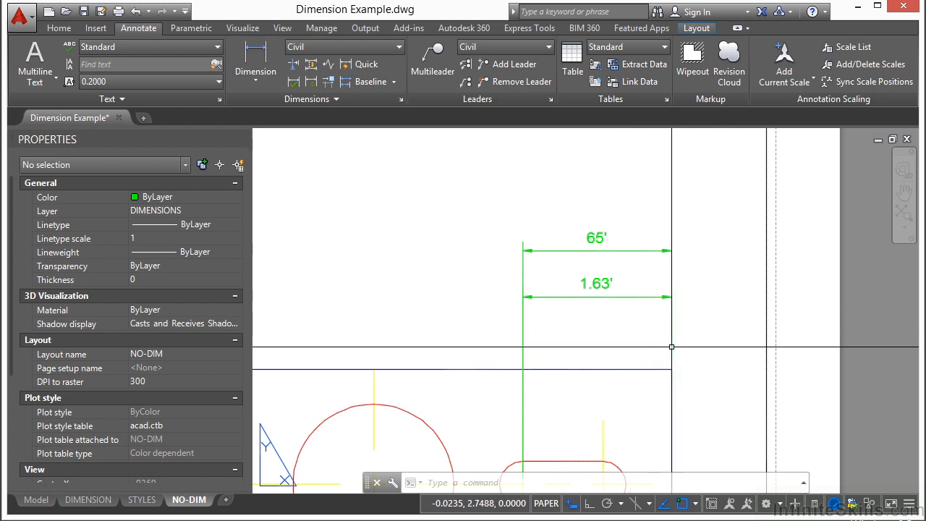
Activate model space inside the layout viewport and set DIMASSOC to 1
{"action": "double_click", "coordinate": [598, 343]}
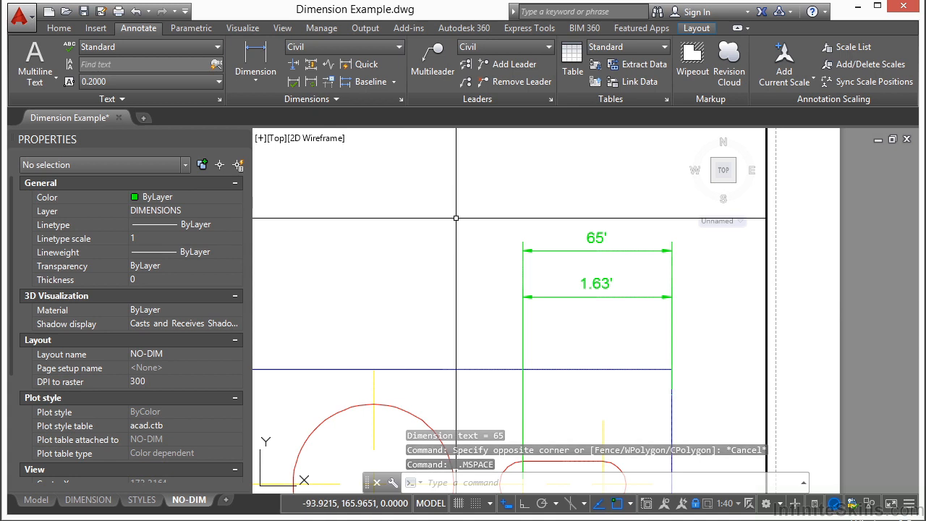
{"action": "type", "text": "DIMASSOC"}
{"action": "key", "text": "Return"}
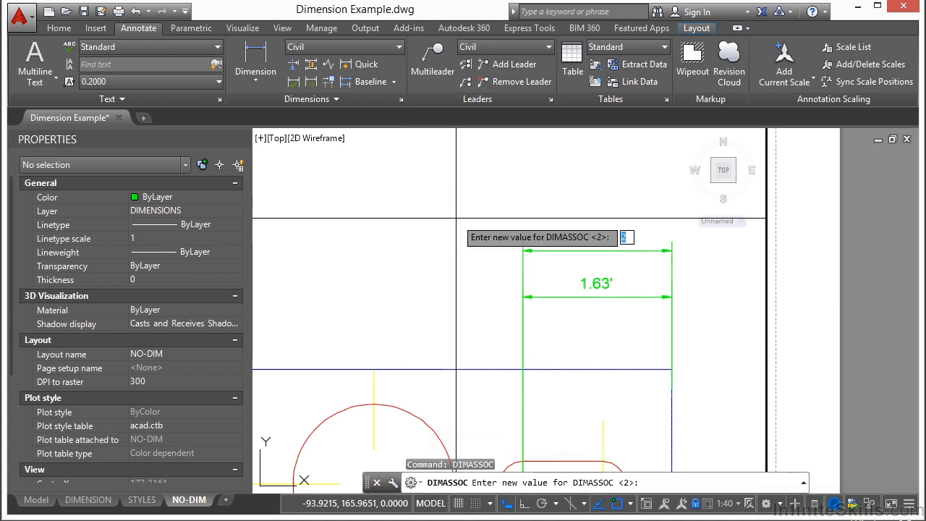
{"action": "type", "text": "1"}
{"action": "key", "text": "Return"}
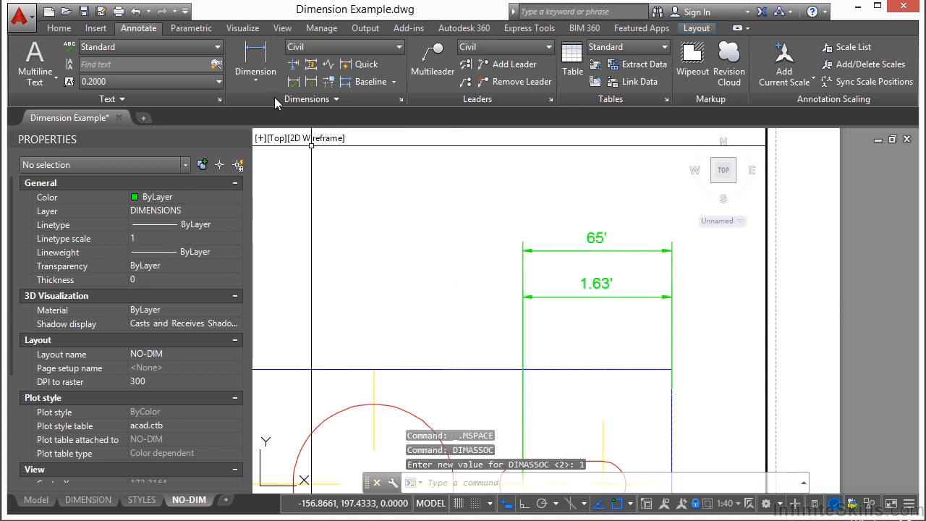
Place a linear dimension in model space from the plate's upper-right corner to the slot's left arc center, below the 1.63' dimension
{"action": "left_click", "coordinate": [262, 61]}
{"action": "left_click", "coordinate": [672, 369]}
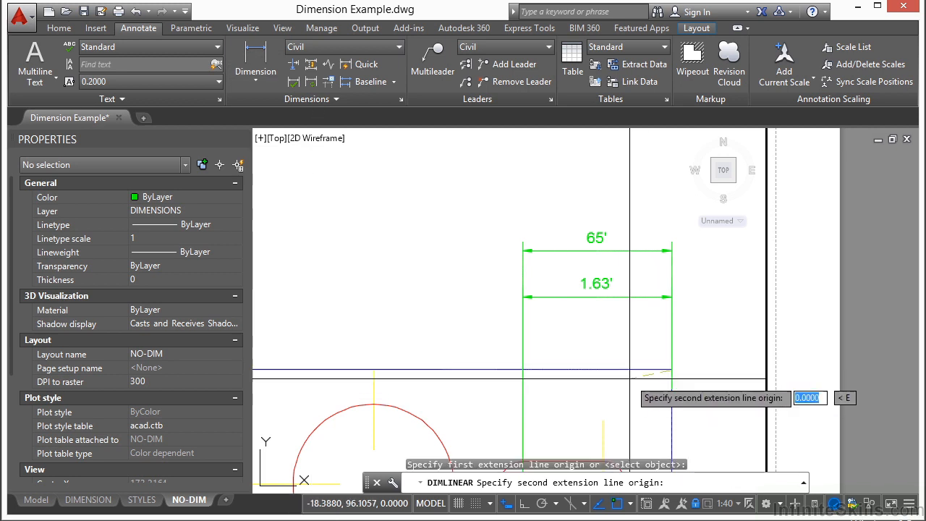
{"action": "middle_click_drag", "start_coordinate": [602, 403], "coordinate": [590, 333]}
{"action": "left_click", "coordinate": [512, 415]}
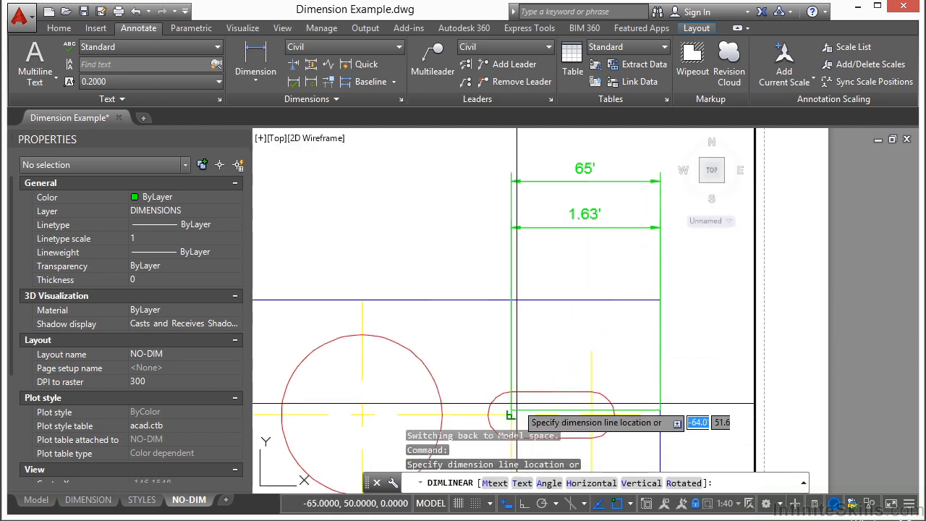
{"action": "left_click", "coordinate": [593, 259]}
{"action": "scroll", "coordinate": [459, 300], "scroll_direction": "up", "scroll_amount": 6}
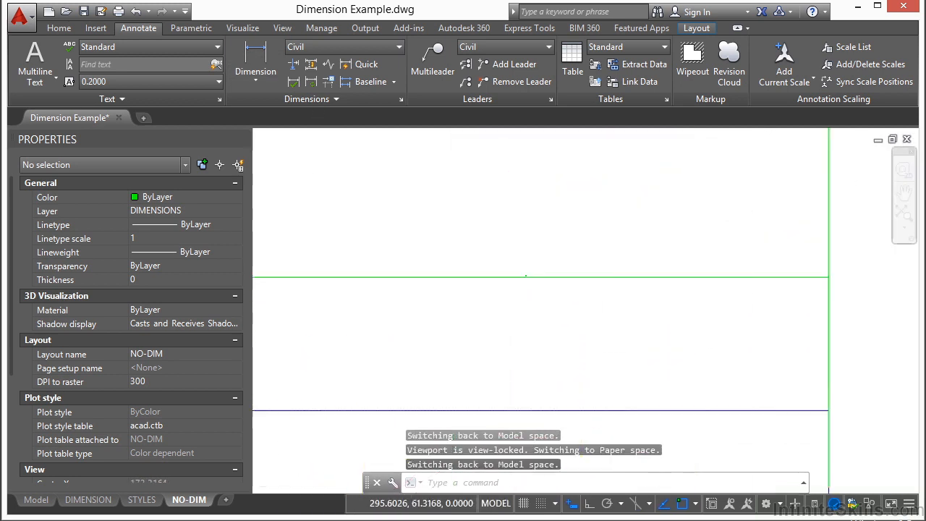
{"action": "scroll", "coordinate": [401, 314], "scroll_direction": "up", "scroll_amount": 6}
{"action": "scroll", "coordinate": [642, 271], "scroll_direction": "up", "scroll_amount": 4}
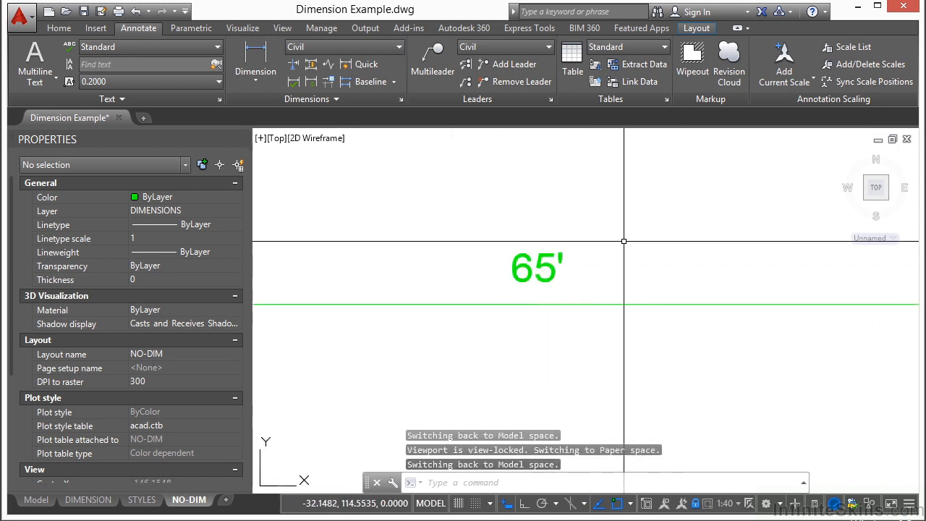
{"action": "scroll", "coordinate": [525, 280], "scroll_direction": "up", "scroll_amount": 6}
{"action": "scroll", "coordinate": [526, 280], "scroll_direction": "down", "scroll_amount": 8}
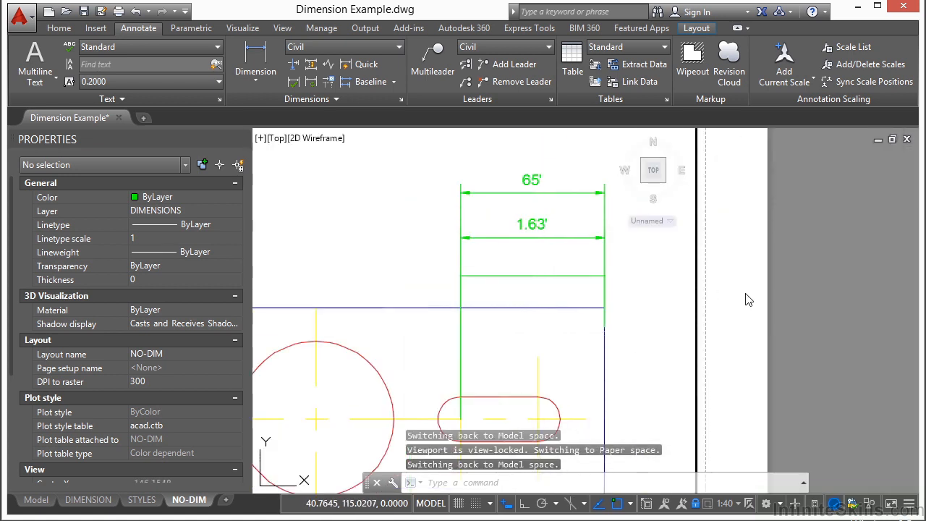
Return to paper space and enter 1 for DIMASSOC
{"action": "double_click", "coordinate": [748, 299]}
{"action": "key", "text": "Escape"}
{"action": "key", "text": "Escape"}
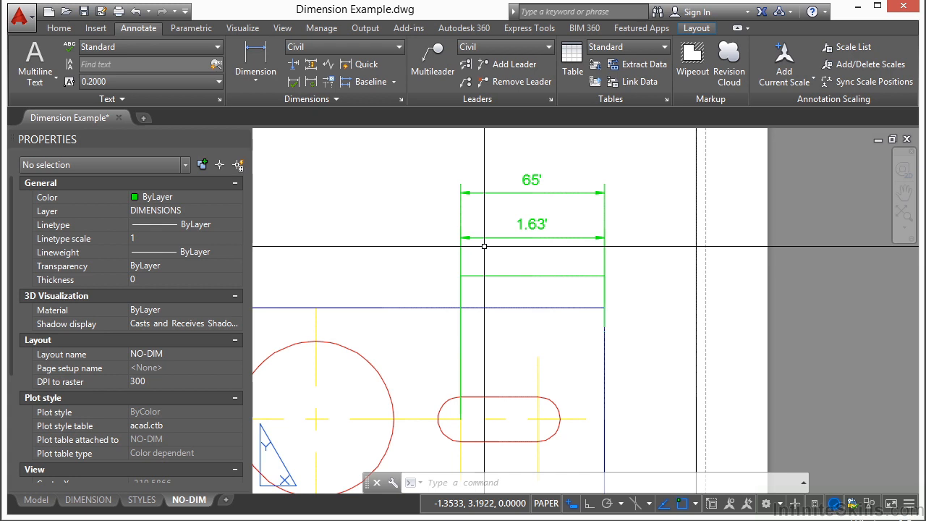
{"action": "type", "text": "DIMASSOC"}
{"action": "key", "text": "Return"}
{"action": "type", "text": "1"}
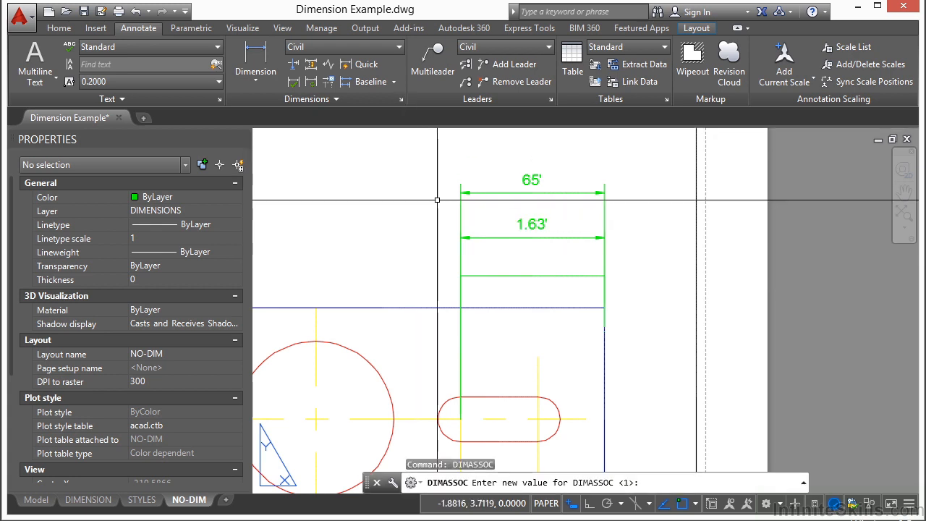
{"action": "key", "text": "Return"}
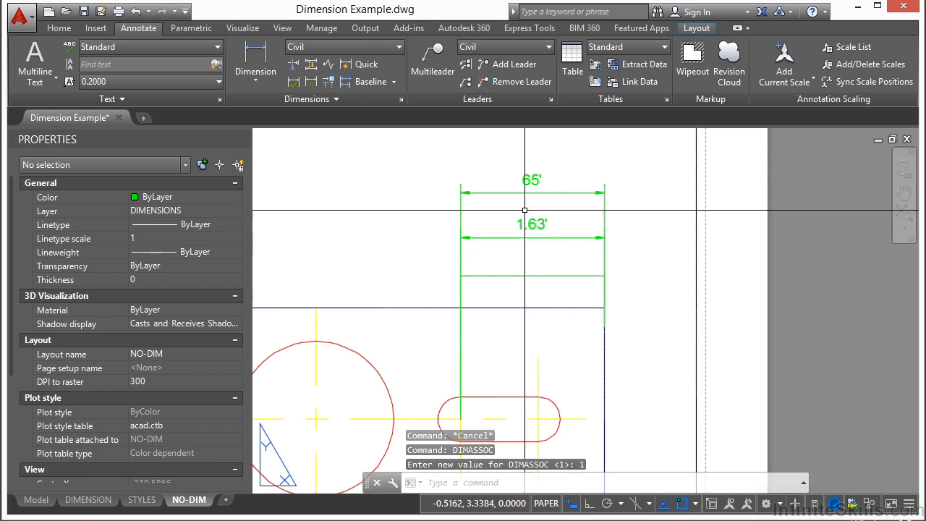
Create the dimension style Copy of Civil, based on Civil, with a measurement scale factor of 10
{"action": "left_click", "coordinate": [401, 99]}
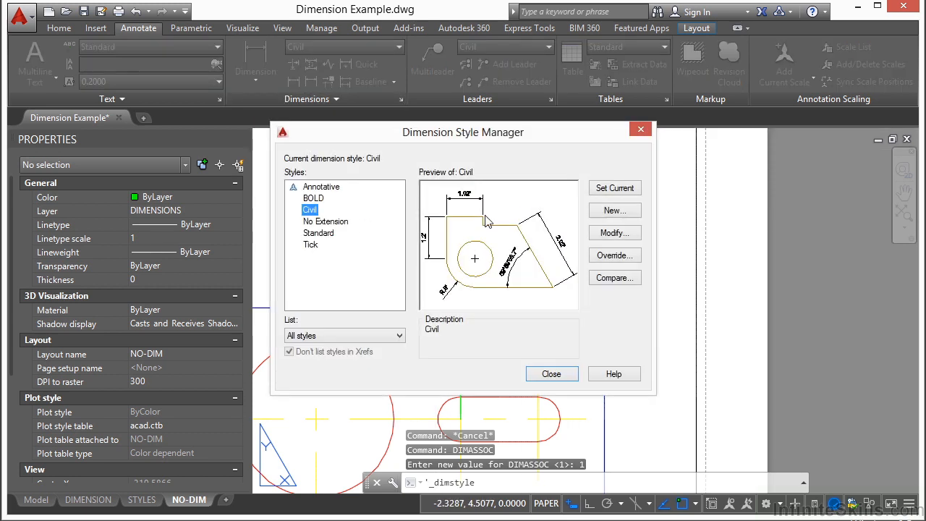
{"action": "left_click", "coordinate": [615, 210]}
{"action": "left_click", "coordinate": [561, 168]}
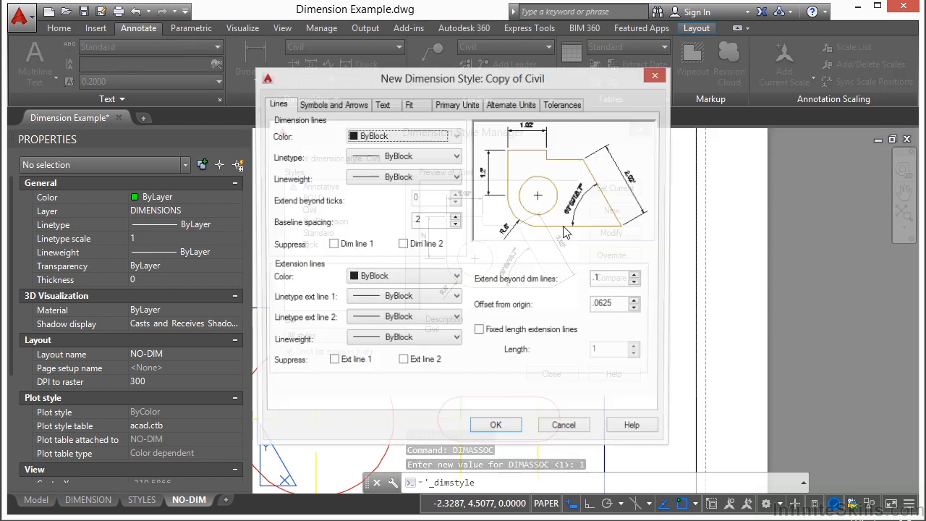
{"action": "left_click", "coordinate": [355, 106]}
{"action": "left_click", "coordinate": [382, 105]}
{"action": "left_click", "coordinate": [456, 106]}
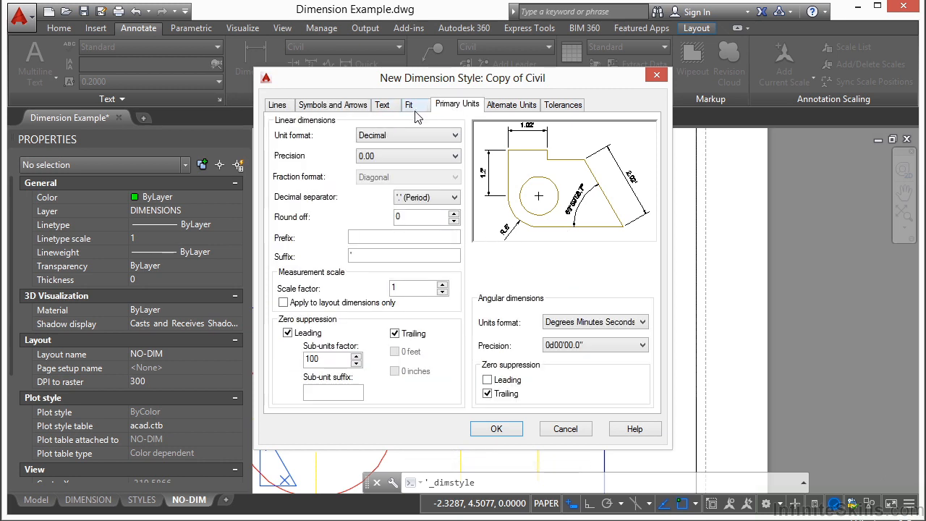
{"action": "left_click", "coordinate": [405, 289]}
{"action": "type", "text": "0"}
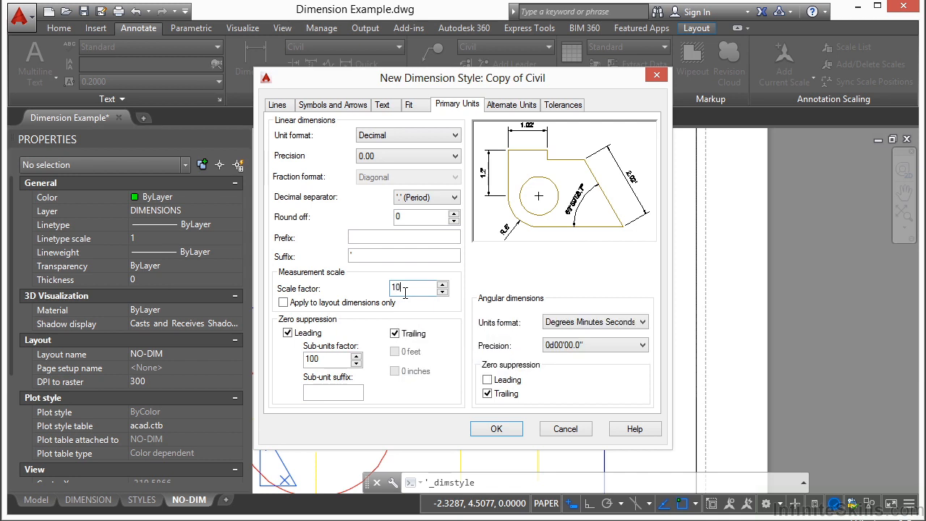
{"action": "left_click", "coordinate": [496, 429]}
{"action": "left_click", "coordinate": [556, 375]}
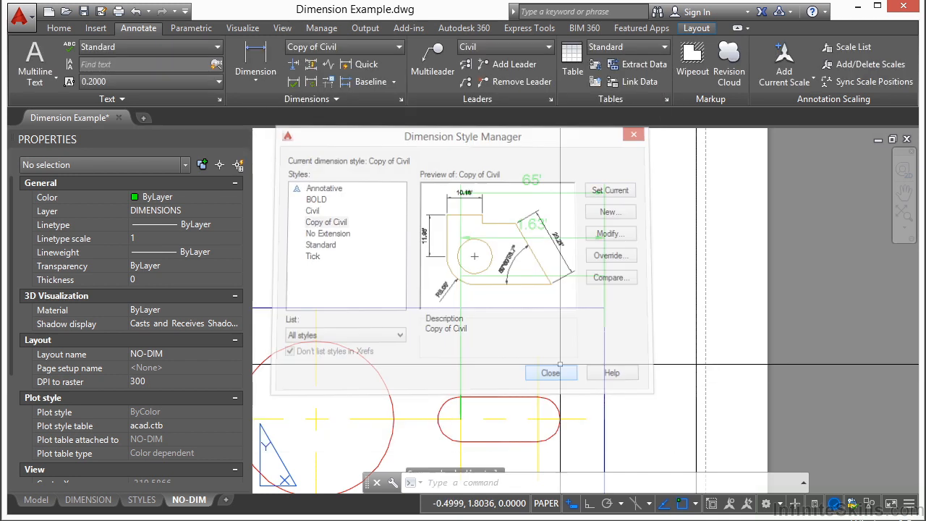
Place a linear dimension in the Copy of Civil style from the plate's upper-right corner to the slot's left center, below the 1.63' dimension
{"action": "left_click", "coordinate": [255, 60]}
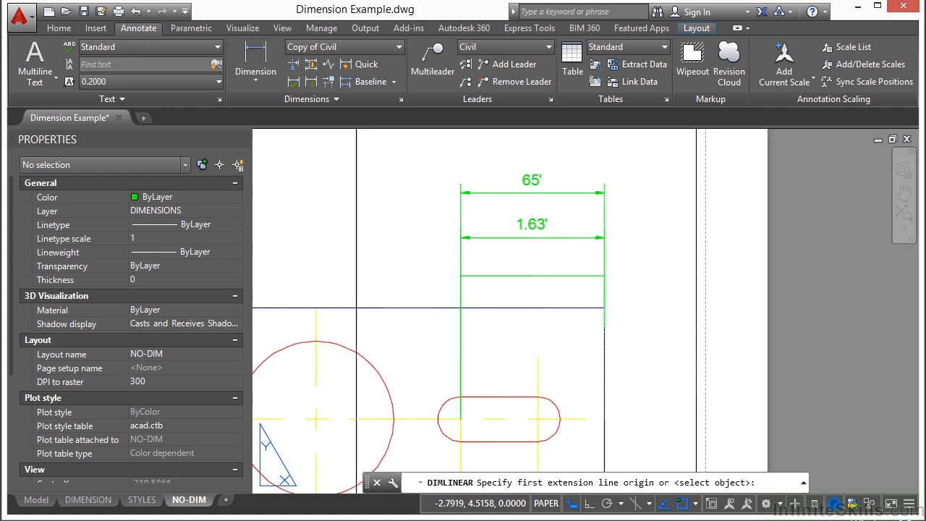
{"action": "left_click", "coordinate": [605, 308]}
{"action": "left_click", "coordinate": [461, 418]}
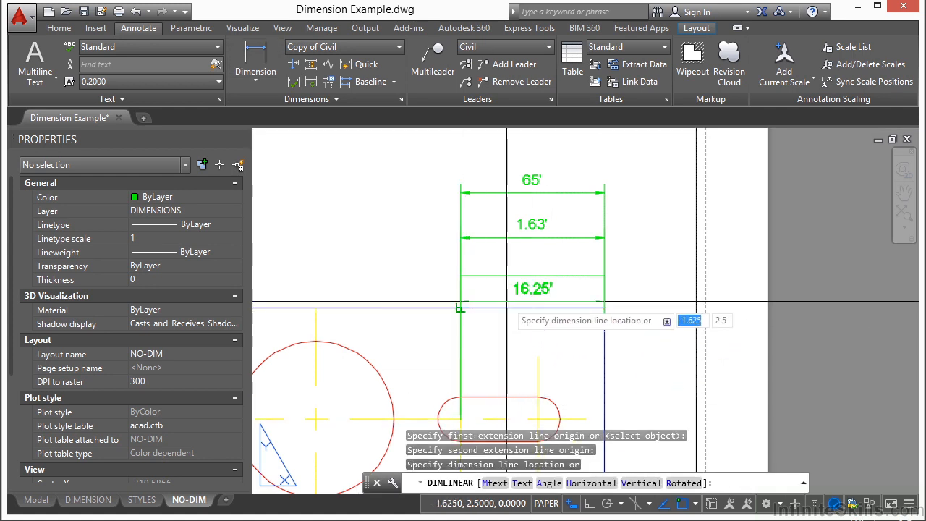
{"action": "scroll", "coordinate": [513, 347], "scroll_direction": "up", "scroll_amount": 2}
{"action": "left_click", "coordinate": [527, 288]}
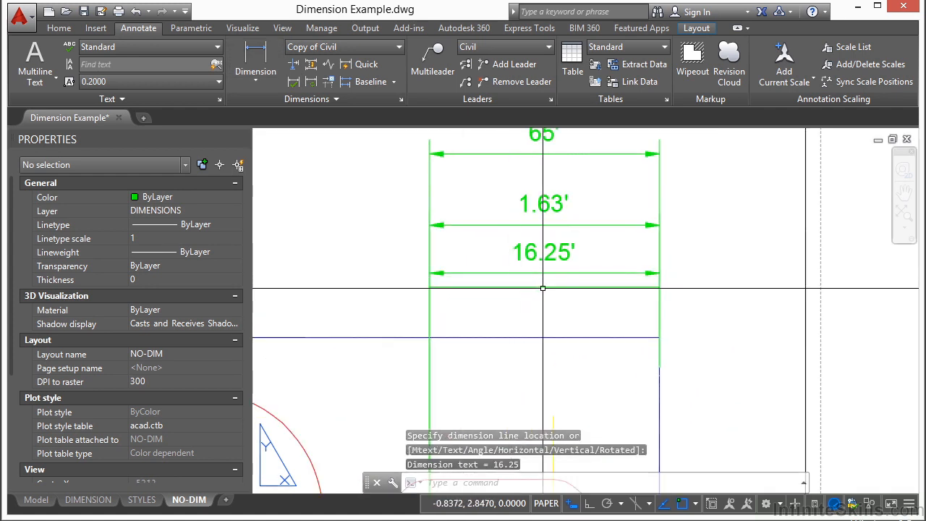
{"action": "middle_click_drag", "start_coordinate": [619, 238], "coordinate": [609, 265]}
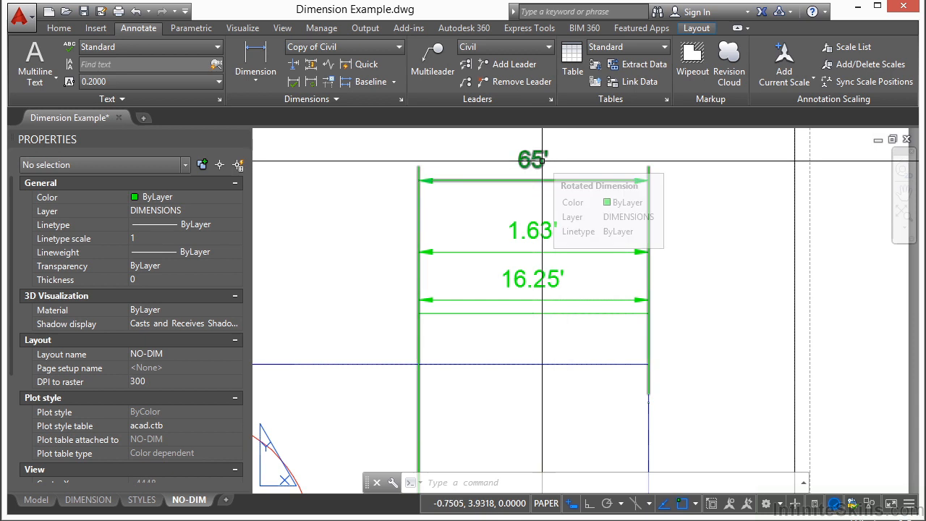
{"action": "scroll", "coordinate": [542, 159], "scroll_direction": "down", "scroll_amount": 2}
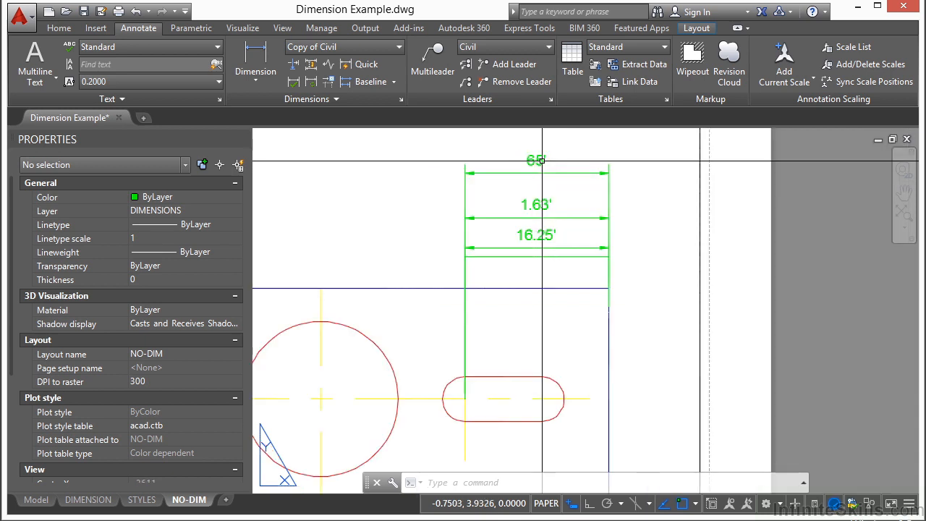